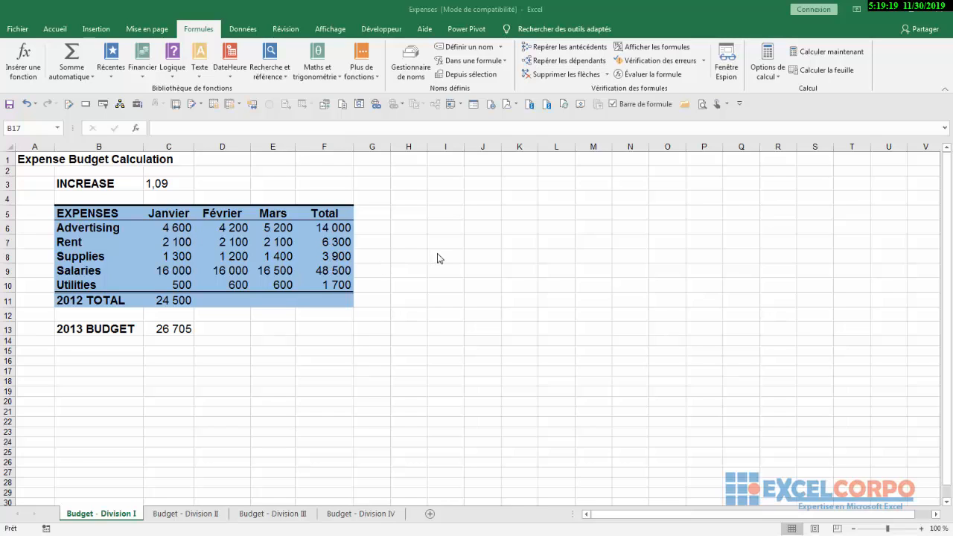
- Examine the formulas behind the January 2012 total in C11 and the 2013 budget in C13, plus the increase rate in C3
left_click(180, 299)
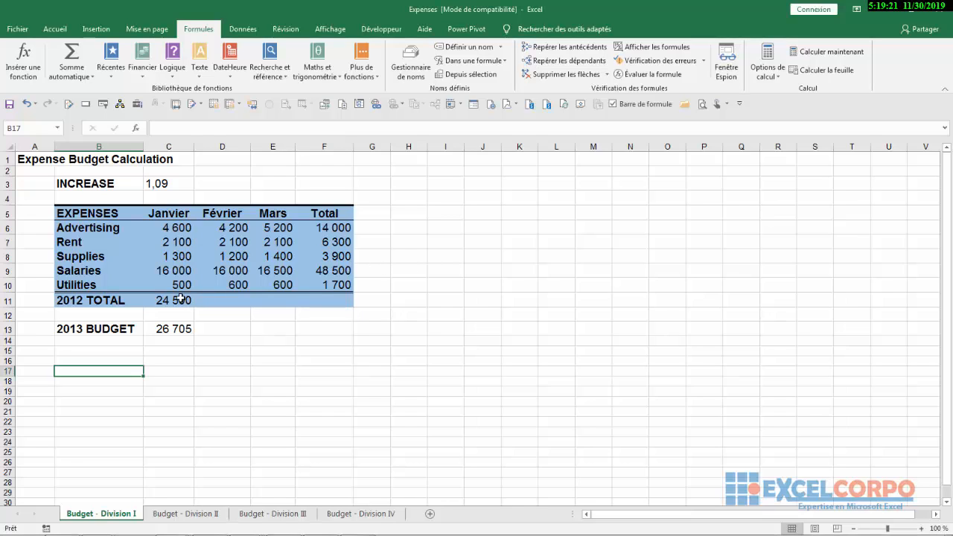
left_click(180, 299)
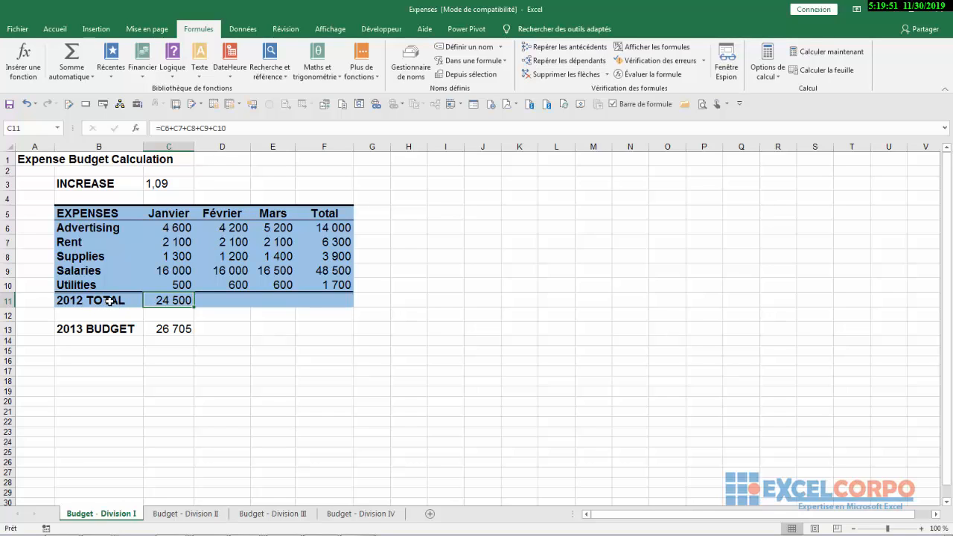
left_click(162, 184)
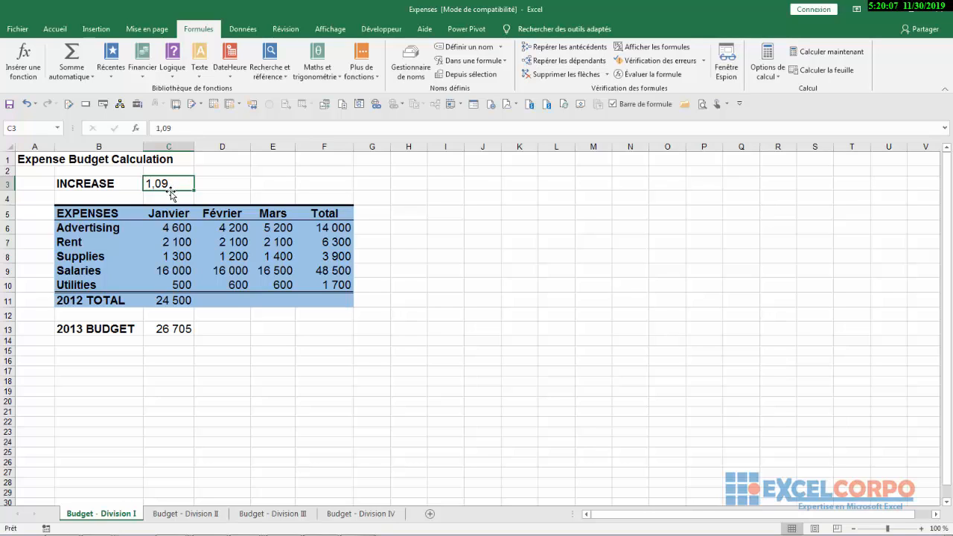
left_click(179, 333)
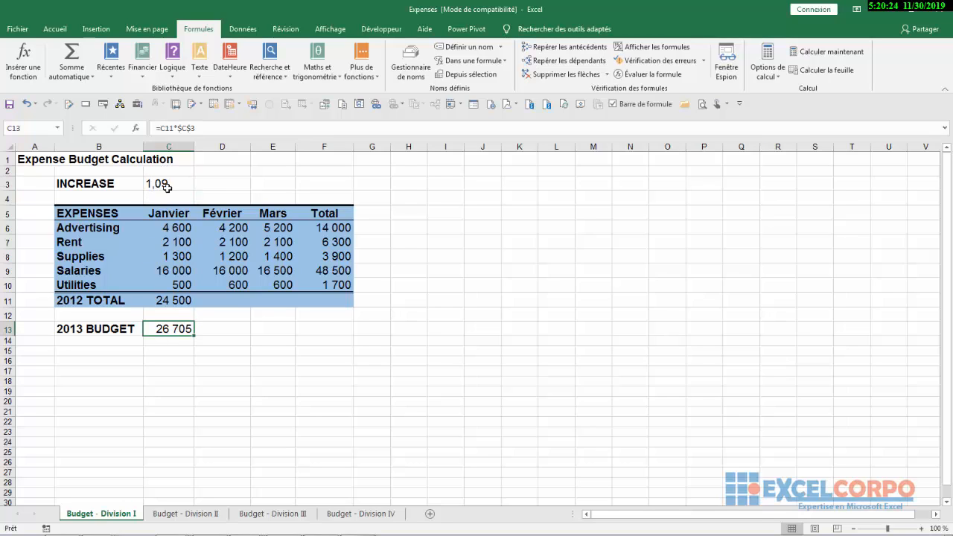
left_click(200, 125)
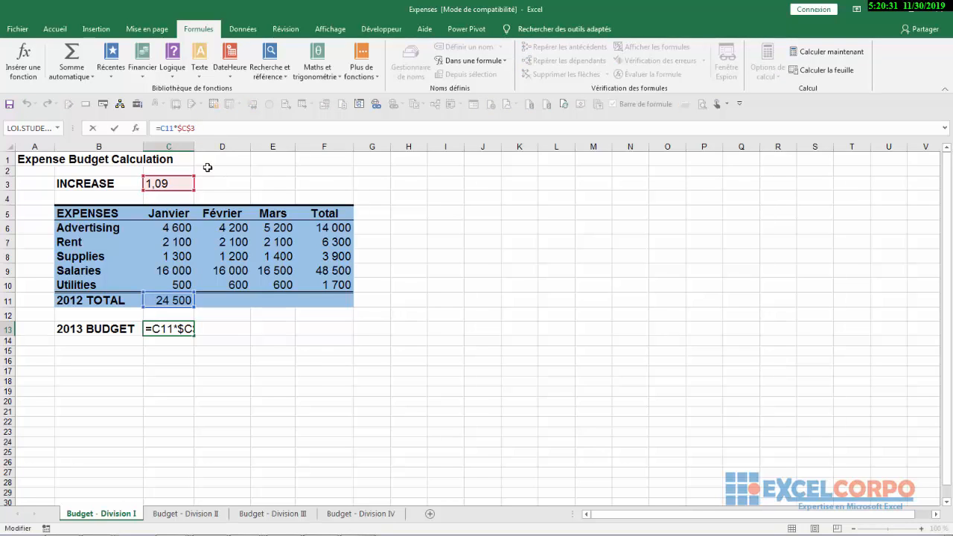
left_click(261, 339)
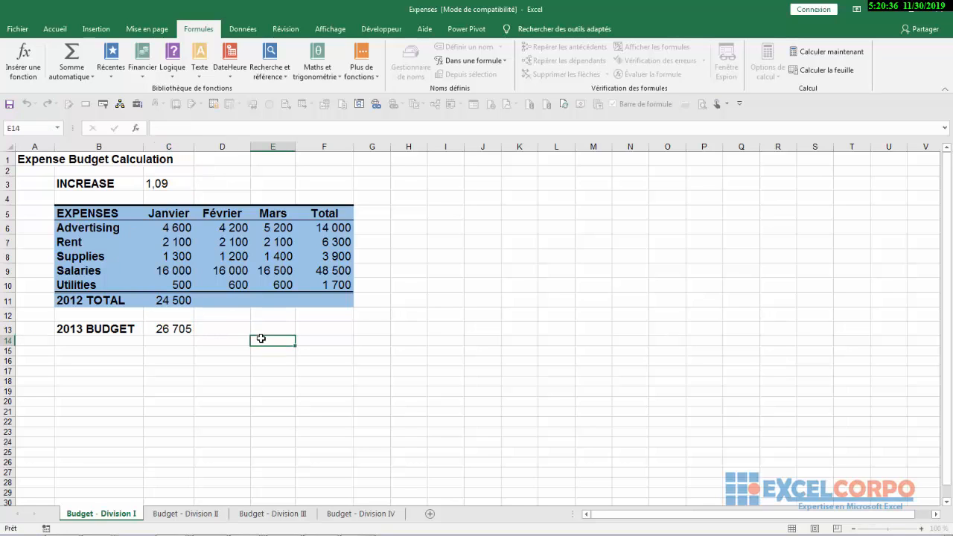
left_click(170, 328)
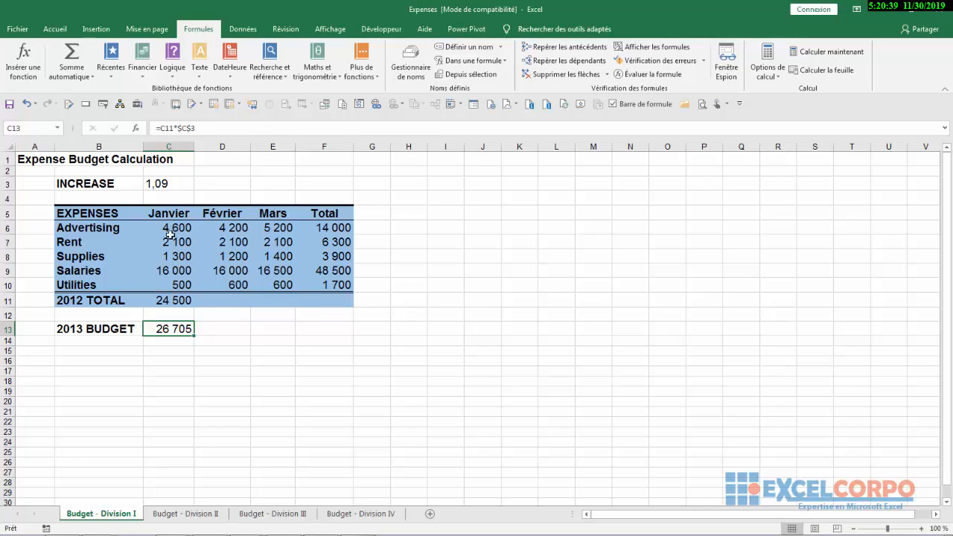
left_click(165, 182)
left_click(174, 328)
- Enter =SOMME(D6:D10) as the February total in D11 and undo the entry
type("=SOMME(")
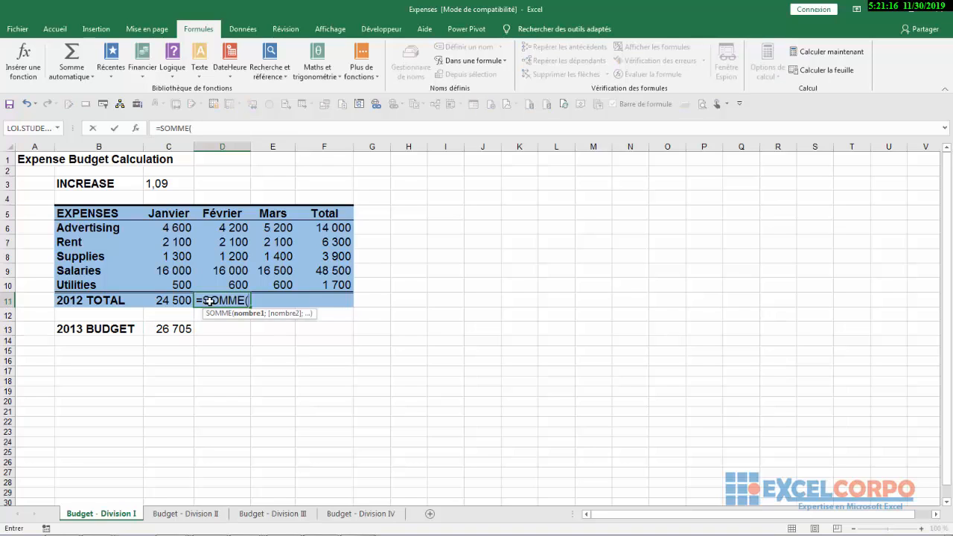
type("D6")
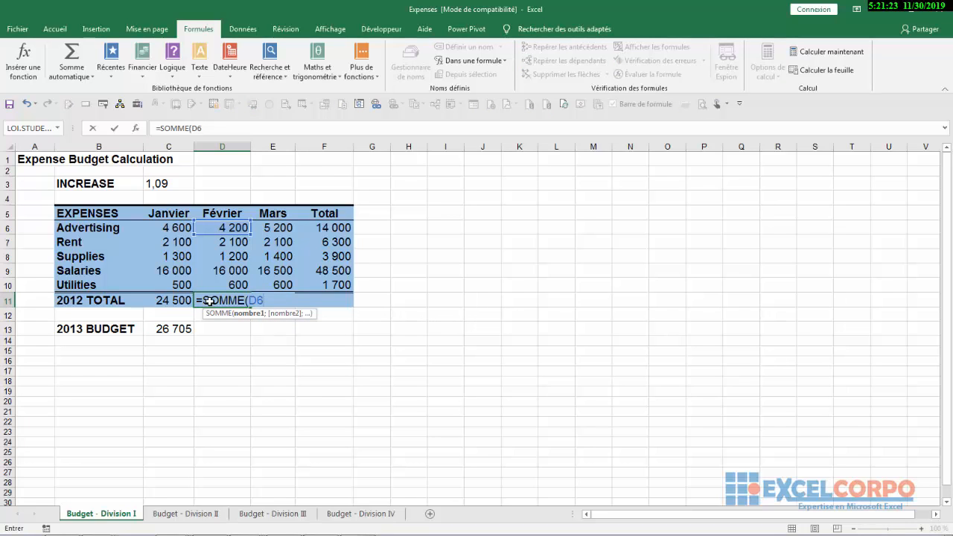
type(":D")
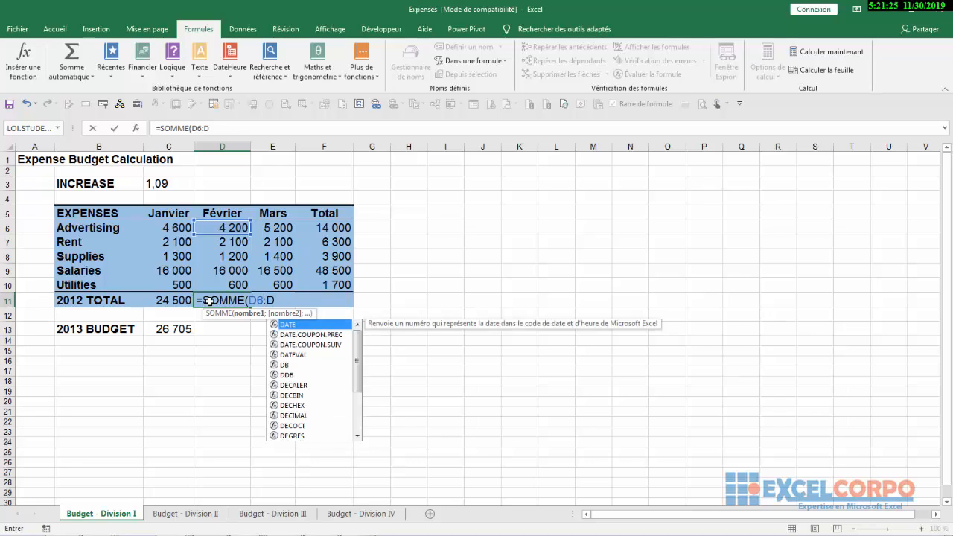
type("10)")
key("Return")
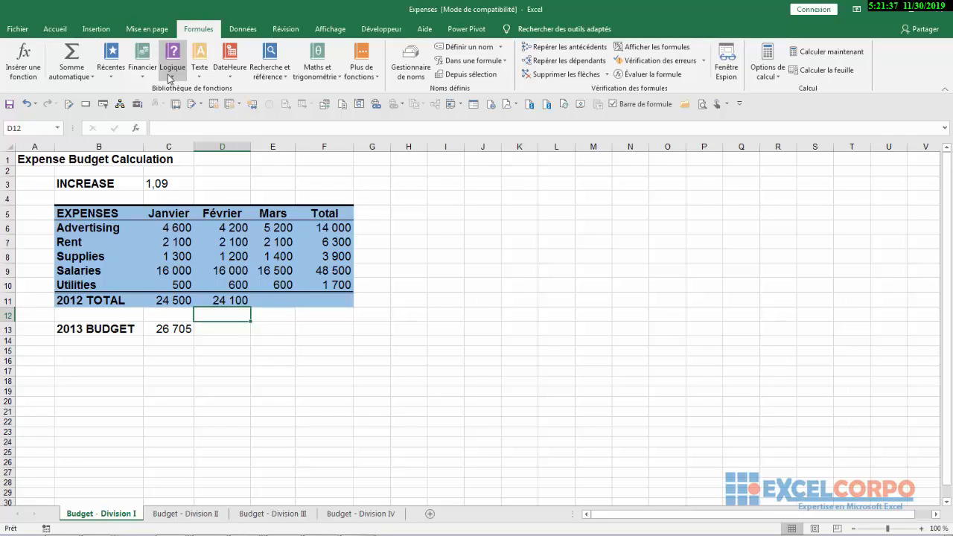
left_click(27, 105)
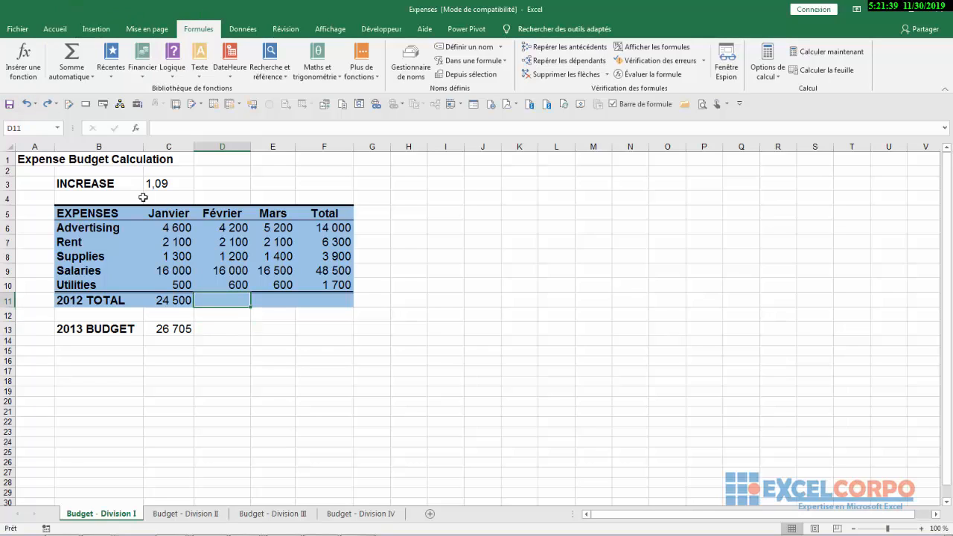
- Copy the January total formula from C11 into D11 and check the resulting February formula
left_click(170, 302)
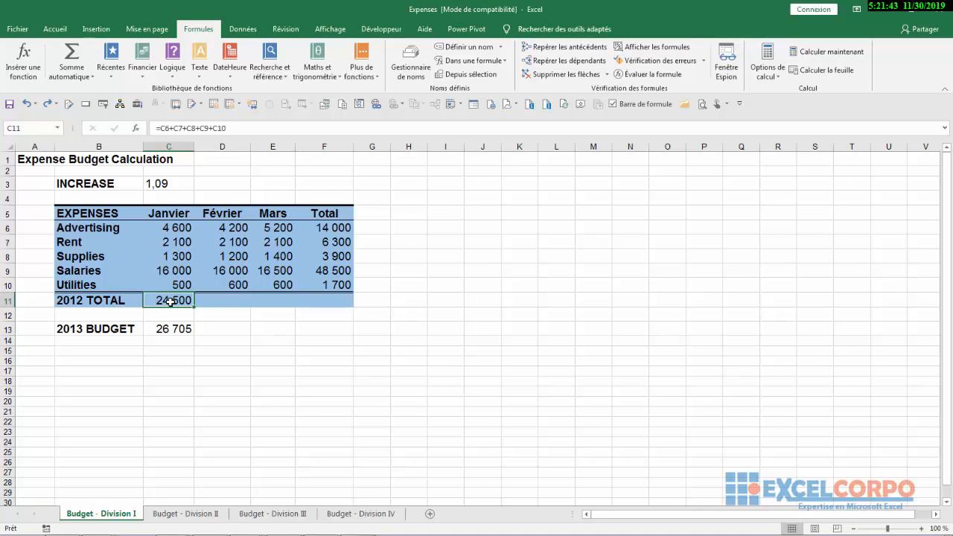
key("ctrl+c")
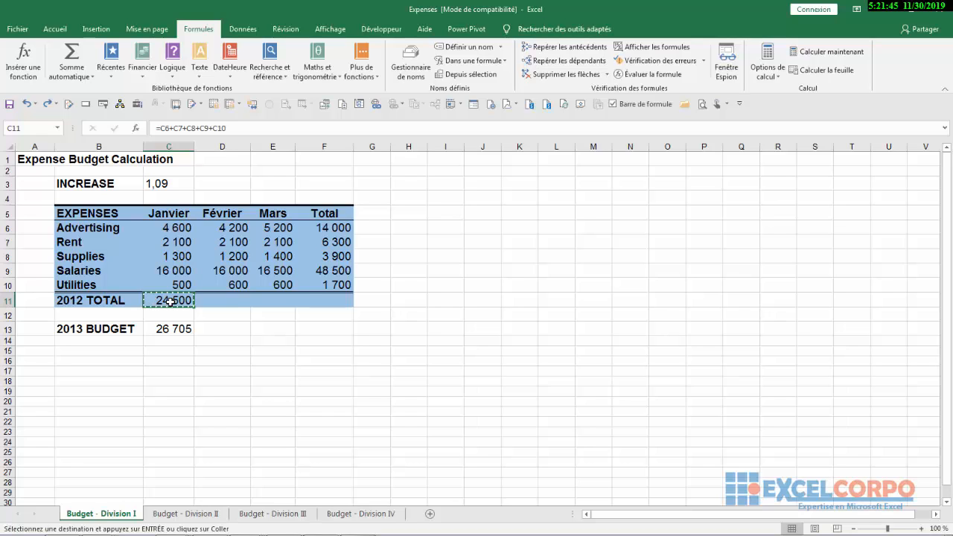
left_click(227, 301)
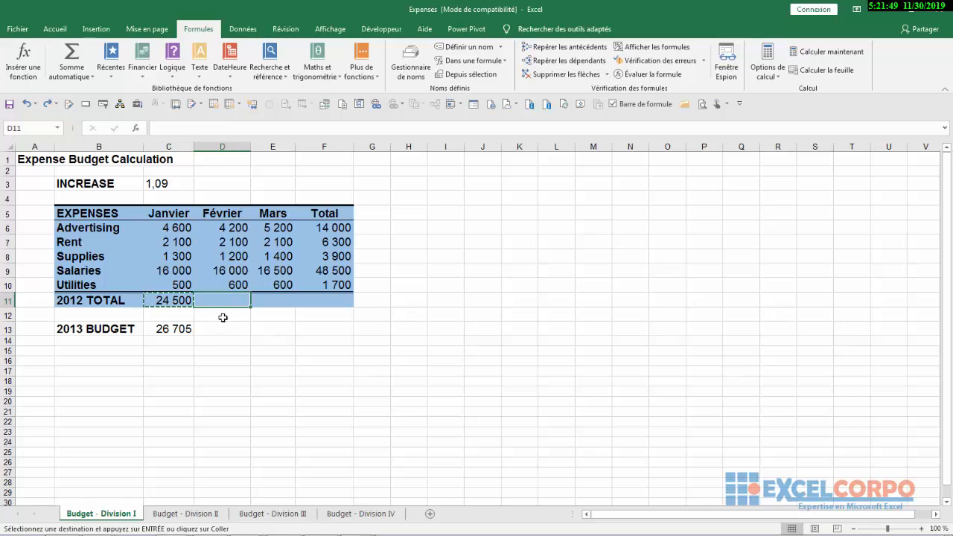
key("ctrl+v")
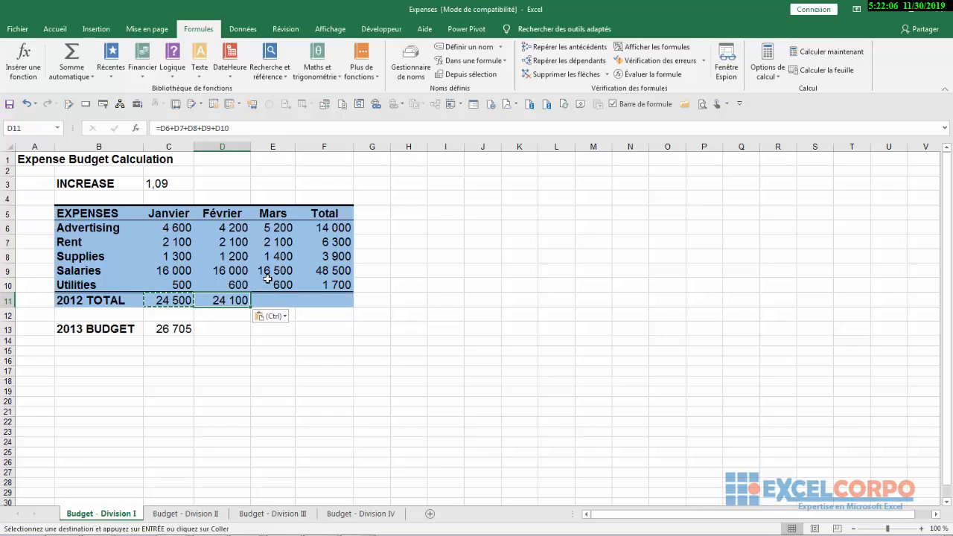
key("Escape")
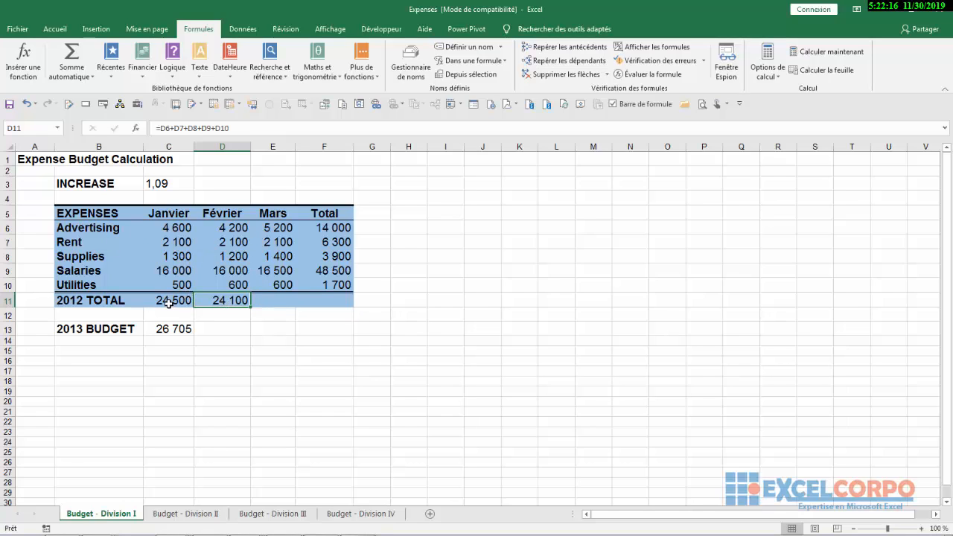
left_click(319, 377)
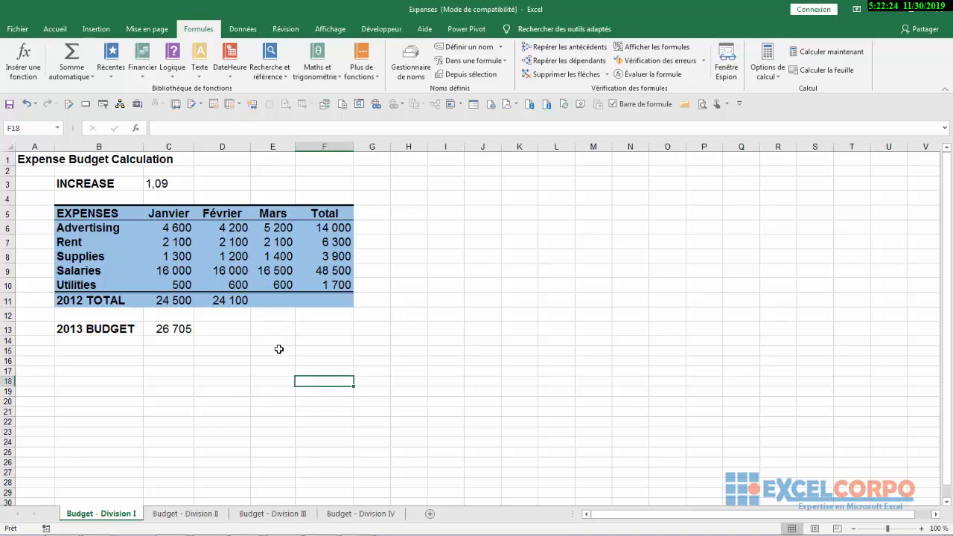
left_click(238, 300)
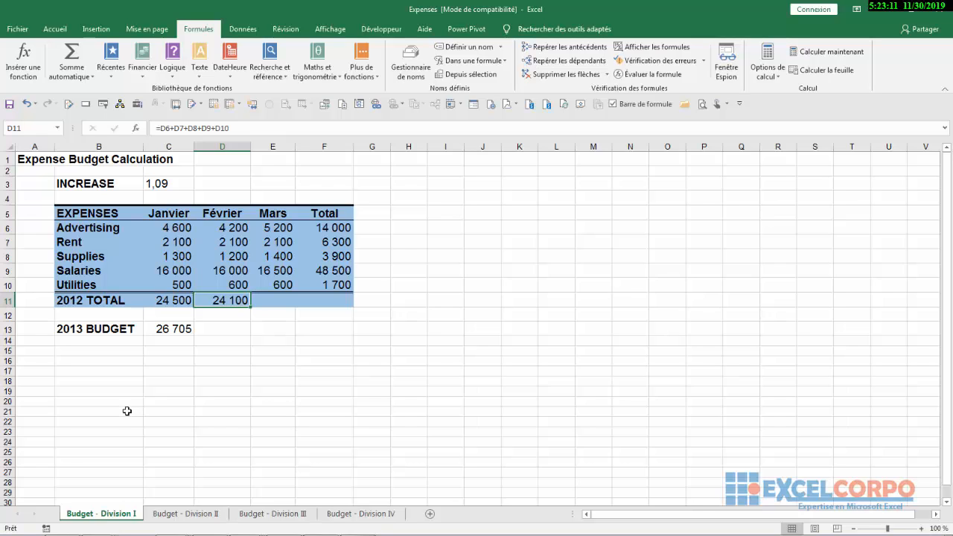
- Try out a scratch formula referencing C3 in empty cell B19 and undo the entry
left_click(92, 395)
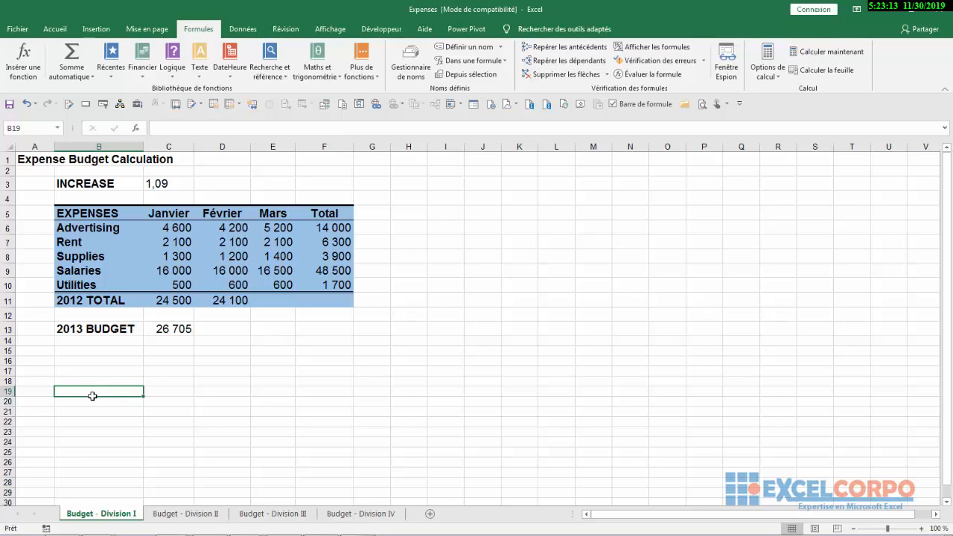
type("=c")
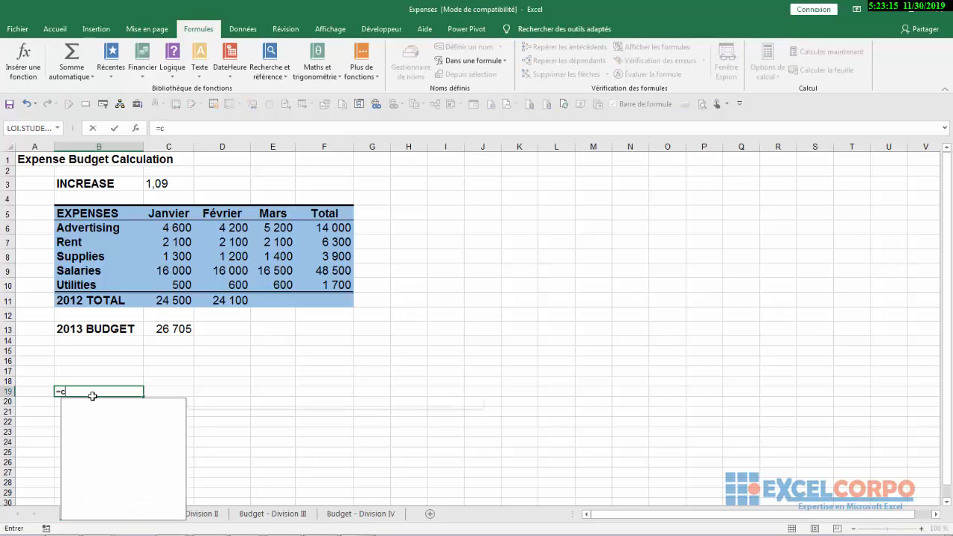
type("3µ")
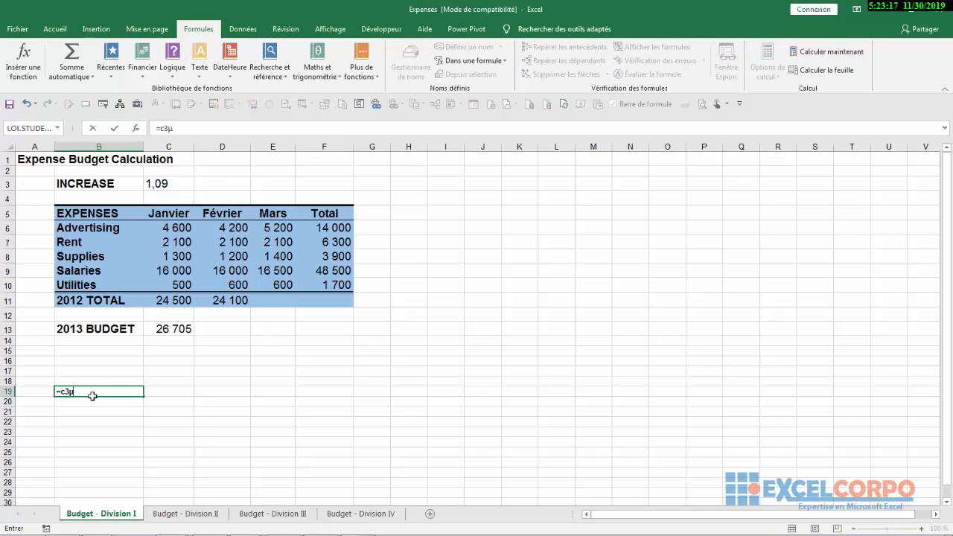
key("BackSpace")
type("$")
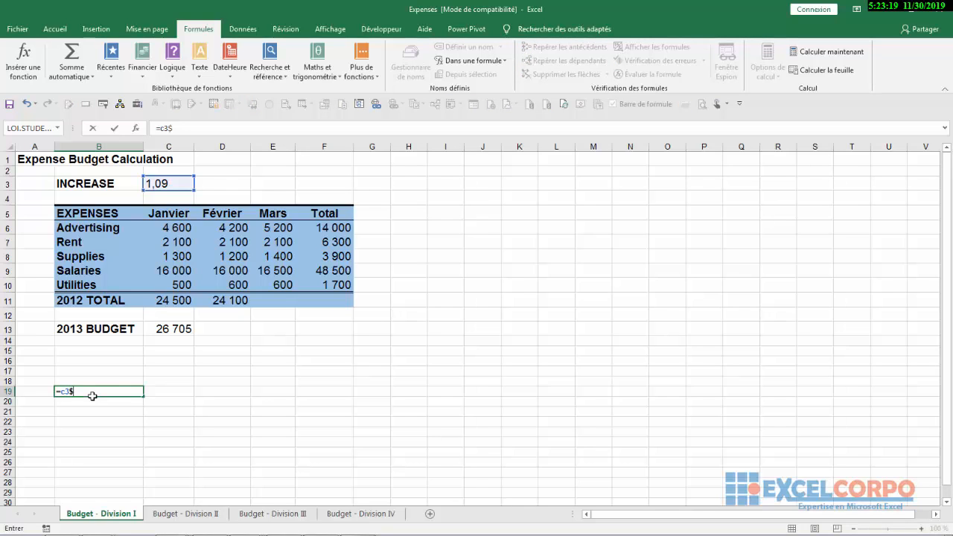
key("BackSpace")
left_click(68, 391)
key("BackSpace")
type("C3*2")
key("Escape")
left_click(168, 304)
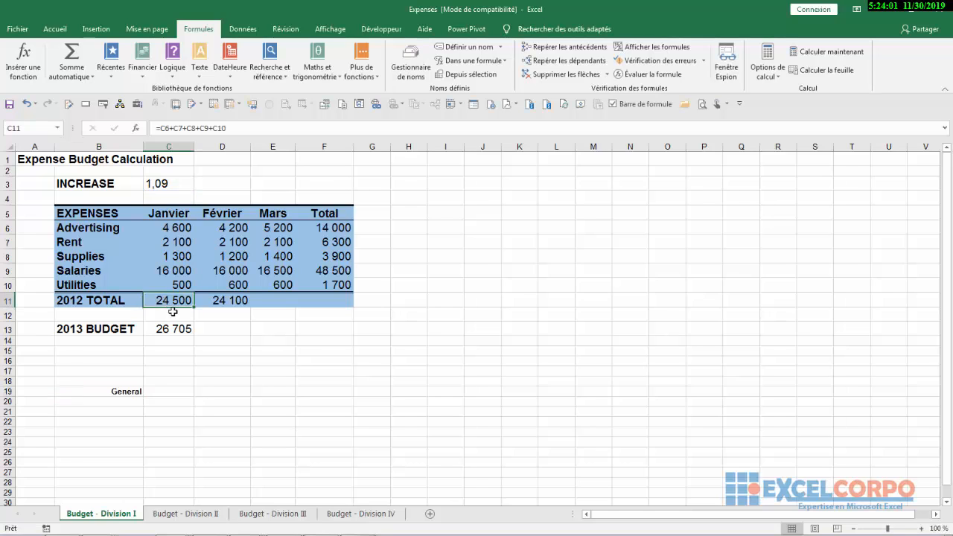
left_click(26, 103)
left_click(219, 367)
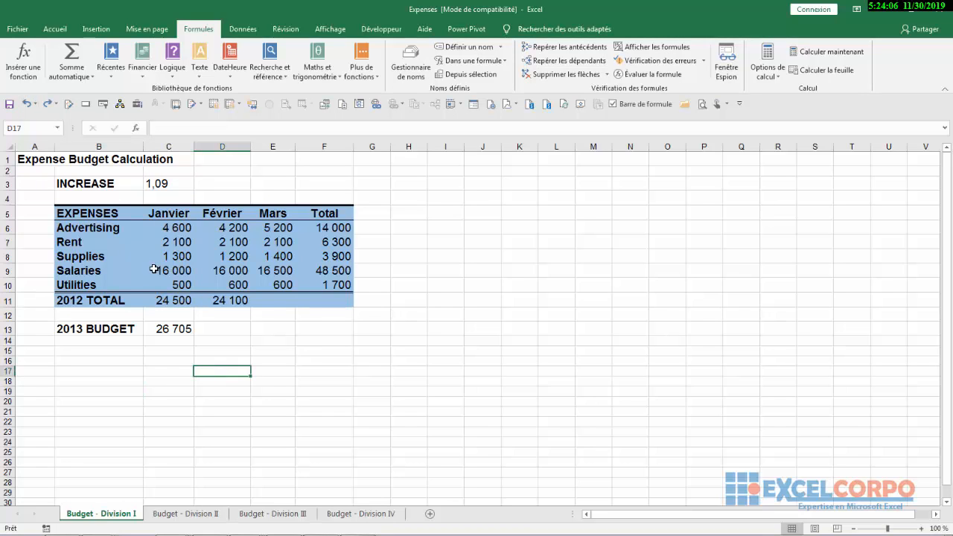
- Compare the totals' formulas in C11 and D11, copy the C11 formula into E11 and undo the paste
left_click(176, 301)
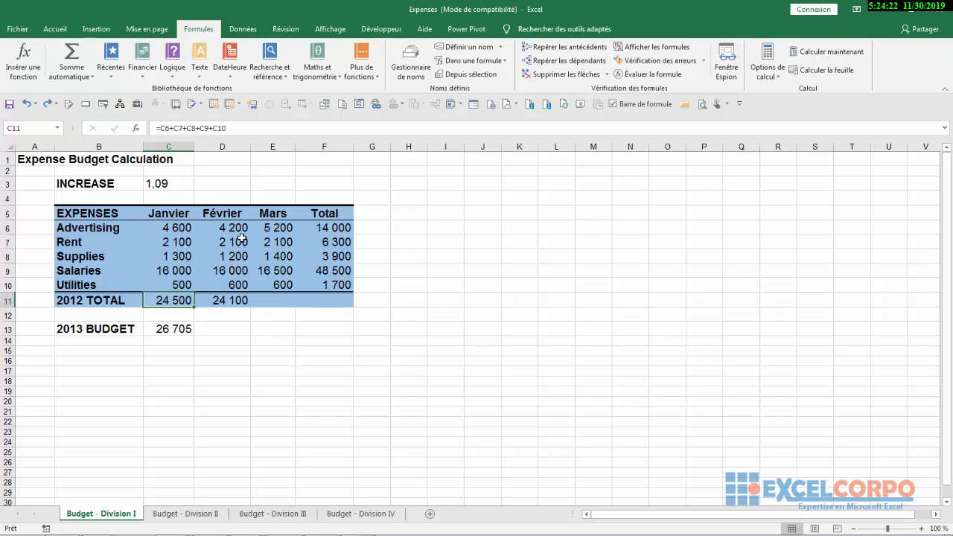
left_click(242, 300)
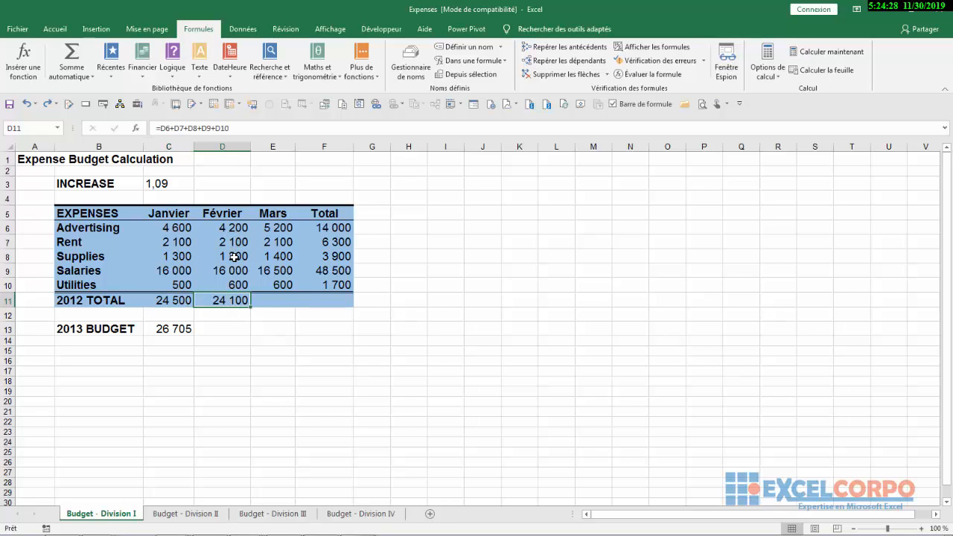
left_click(179, 299)
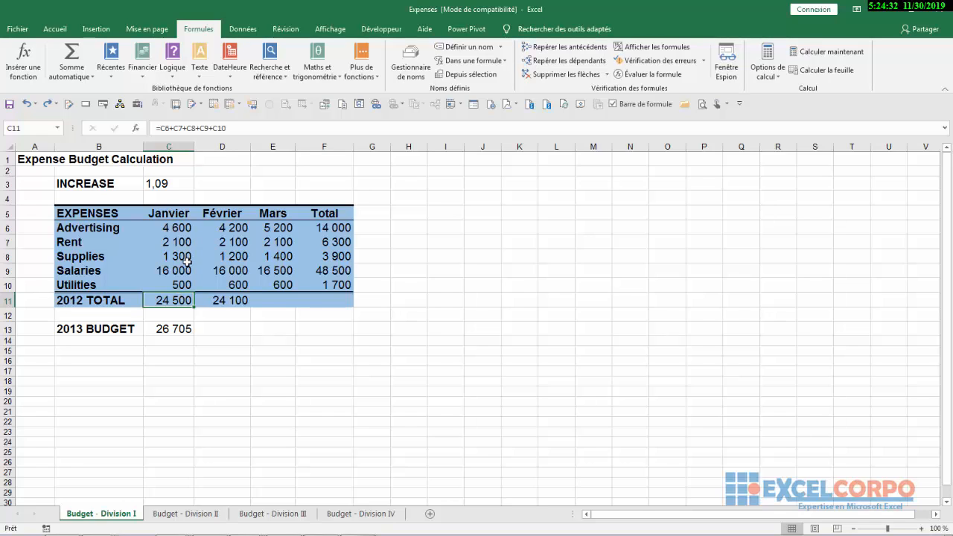
key("ctrl+c")
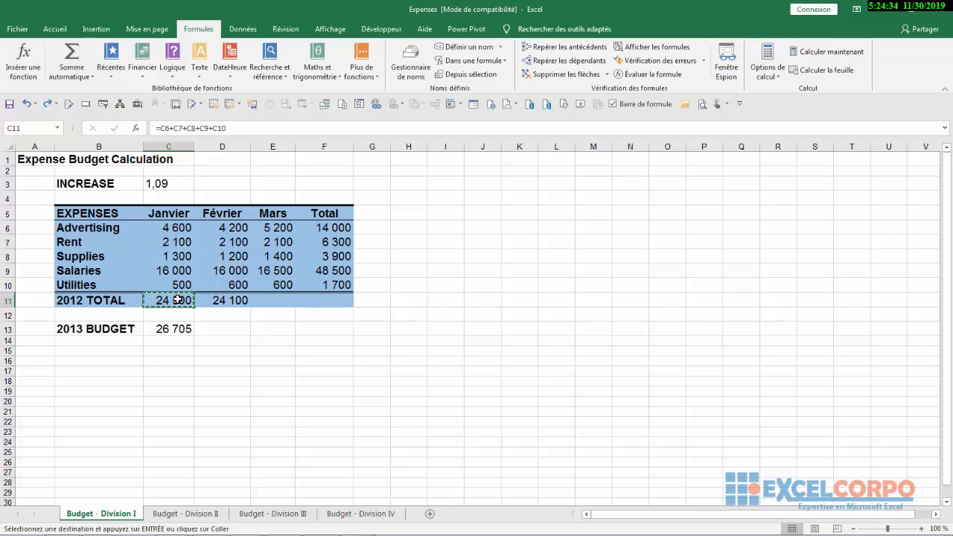
left_click(268, 300)
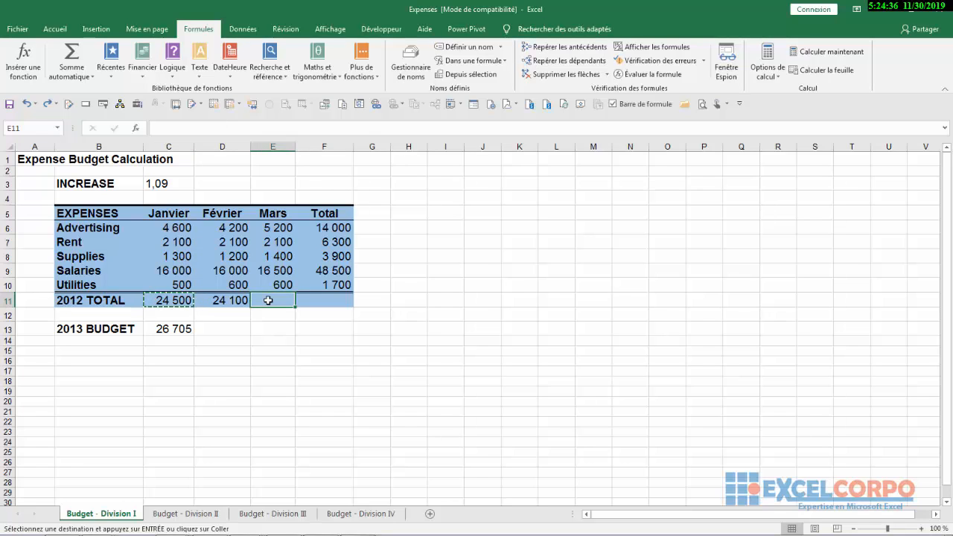
key("ctrl+v")
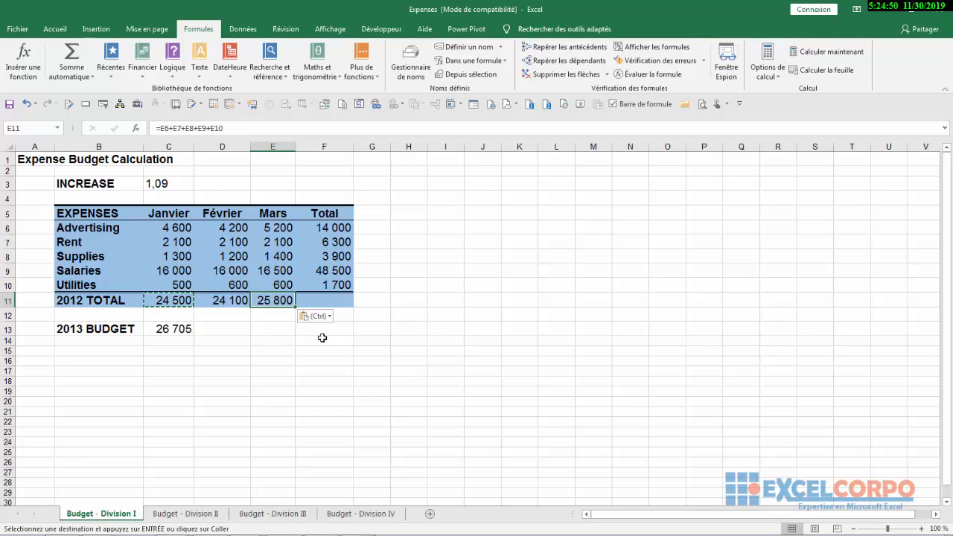
left_click(27, 104)
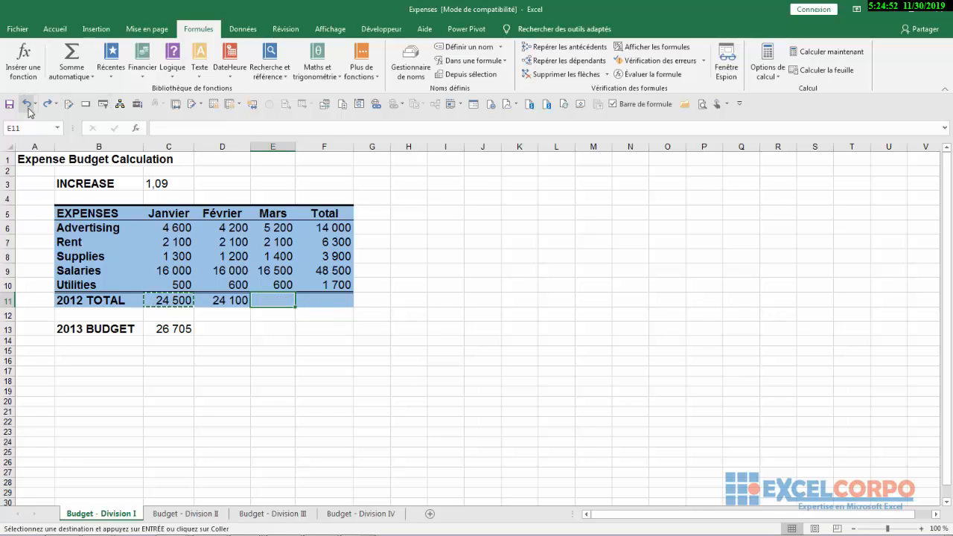
left_click(264, 311)
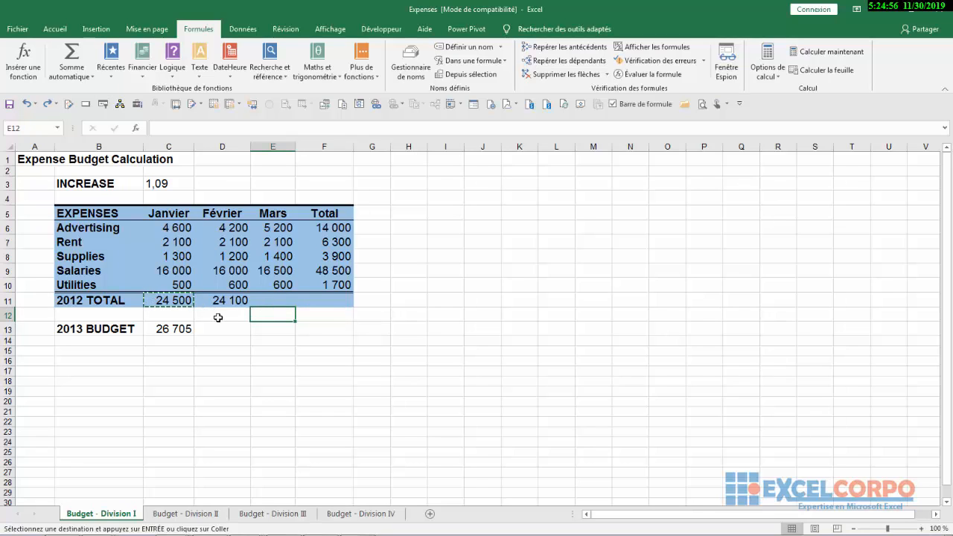
double_click(401, 303)
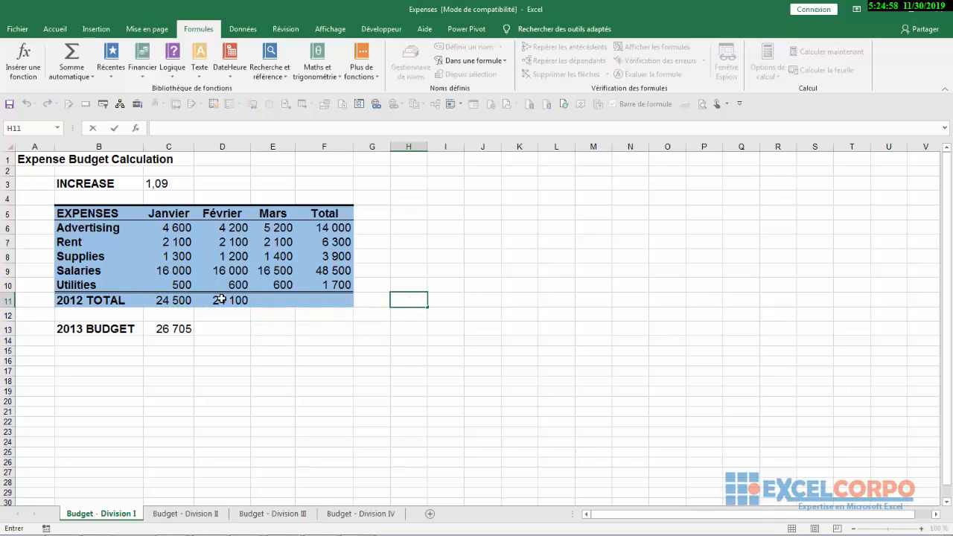
- Copy the February total formula from D11 into E11 as the March total and check the resulting formula
left_click(221, 299)
key("ctrl+c")
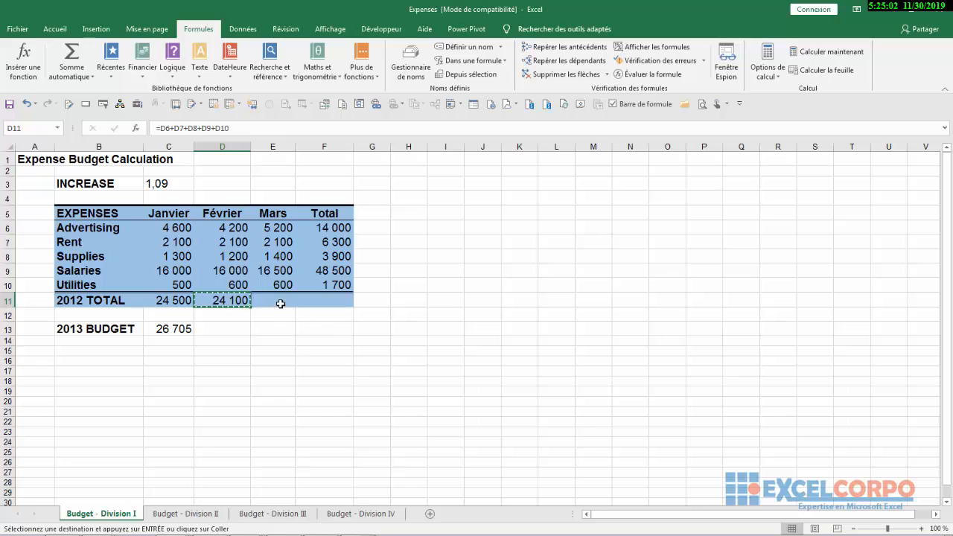
left_click(279, 304)
key("ctrl+v")
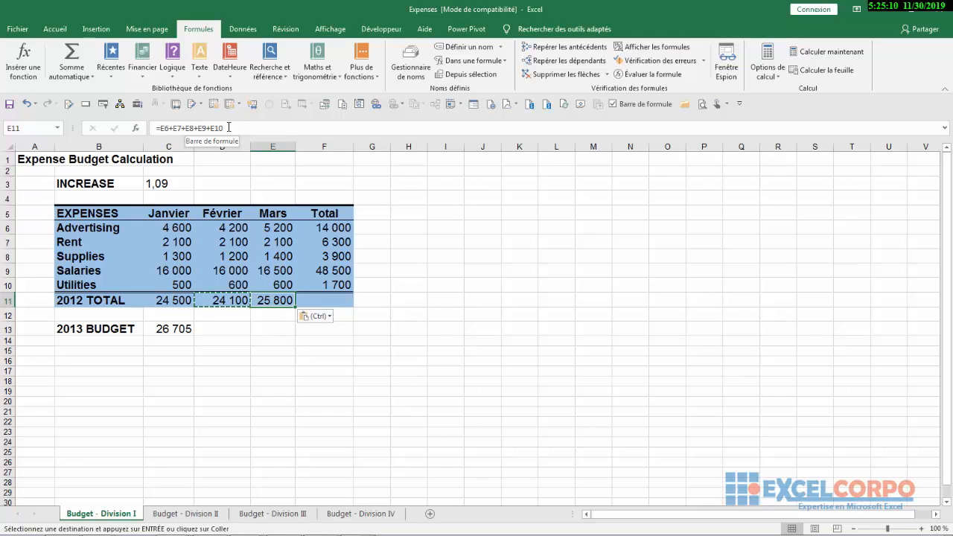
left_click(276, 315)
left_click(368, 325)
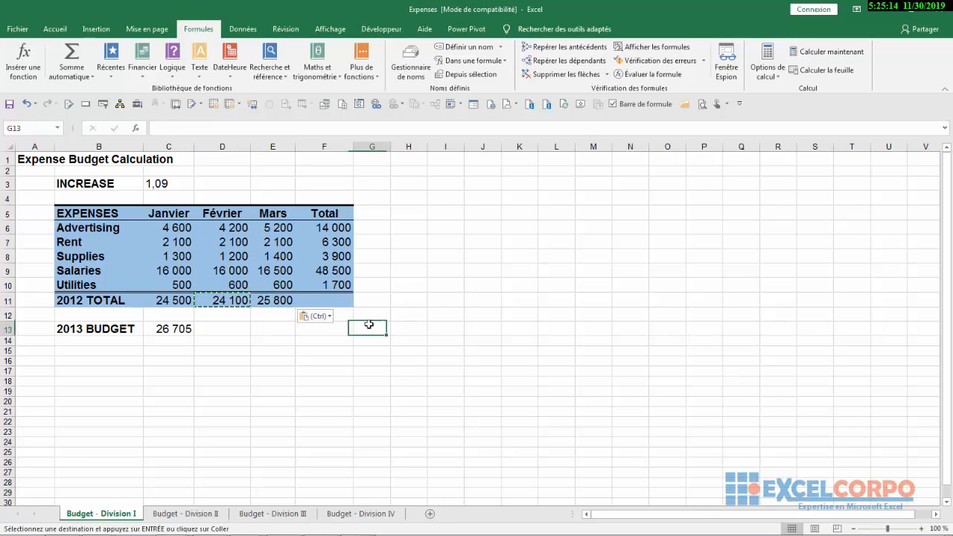
double_click(368, 325)
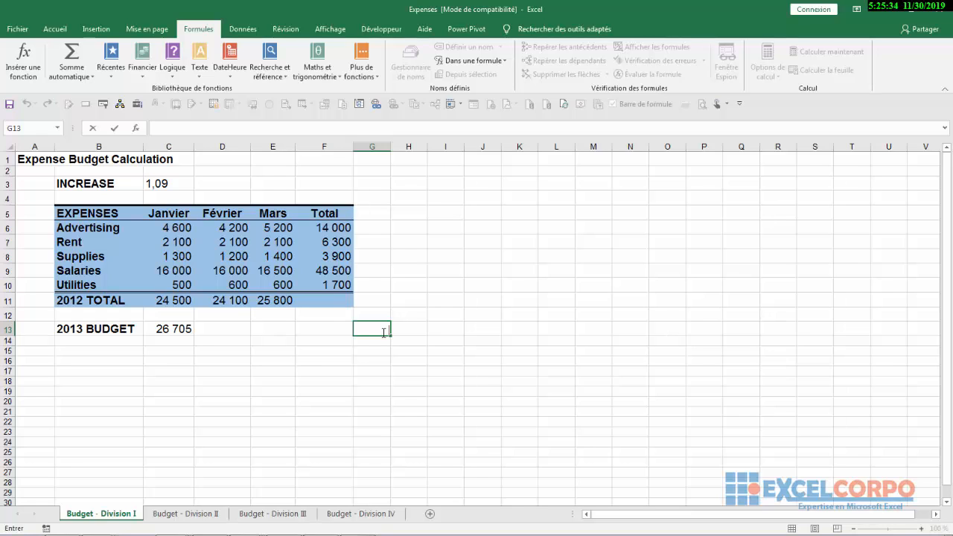
- Examine the increase rate in C3 and the January 2013 budget formula in C13 with its cell references
left_click(168, 183)
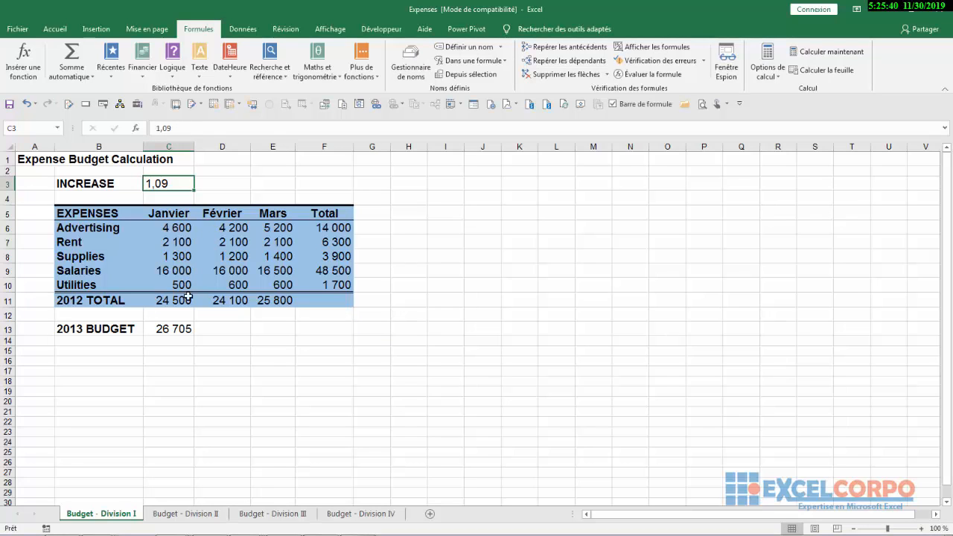
left_click(177, 331)
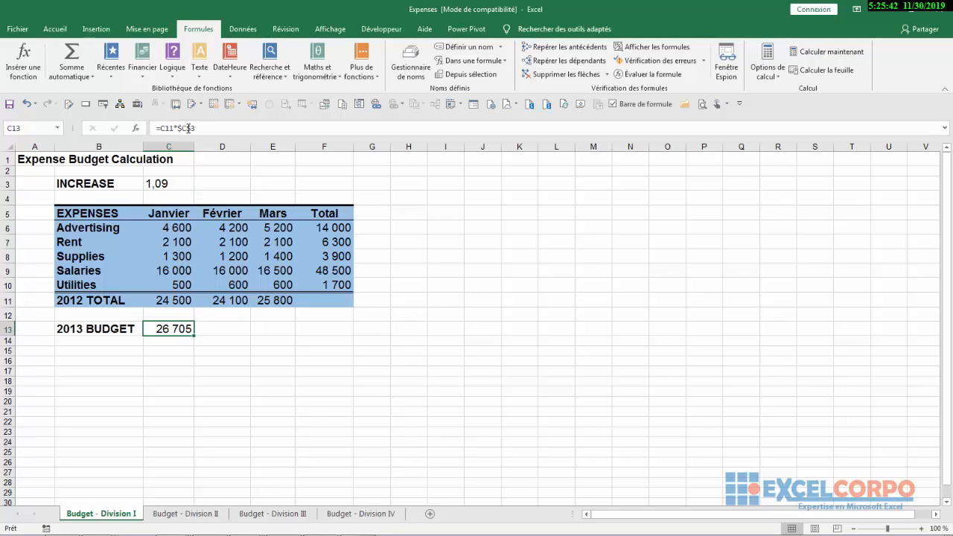
left_click(186, 128)
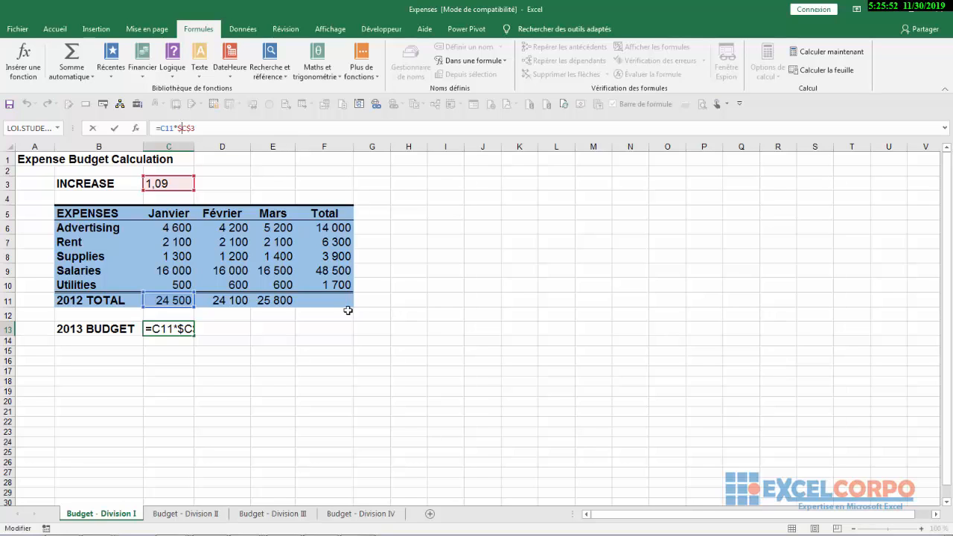
left_click(349, 358)
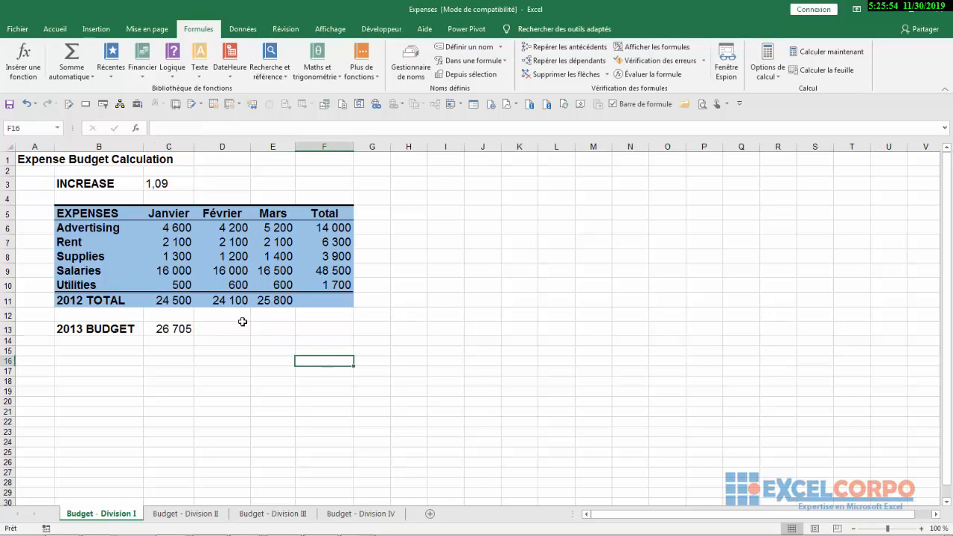
- Copy the January 2013 budget formula from C13 into D13 and open the February formula to inspect its references
left_click(179, 331)
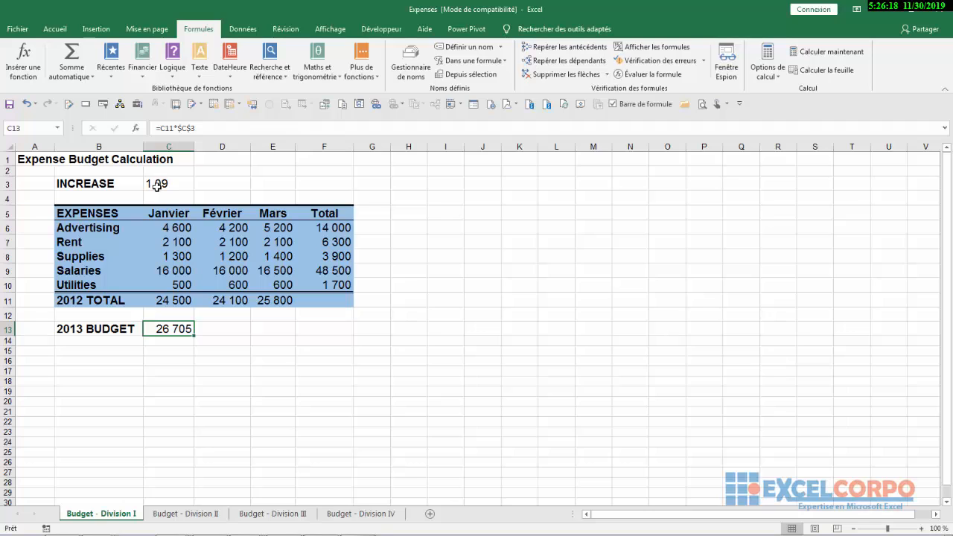
left_click(179, 128)
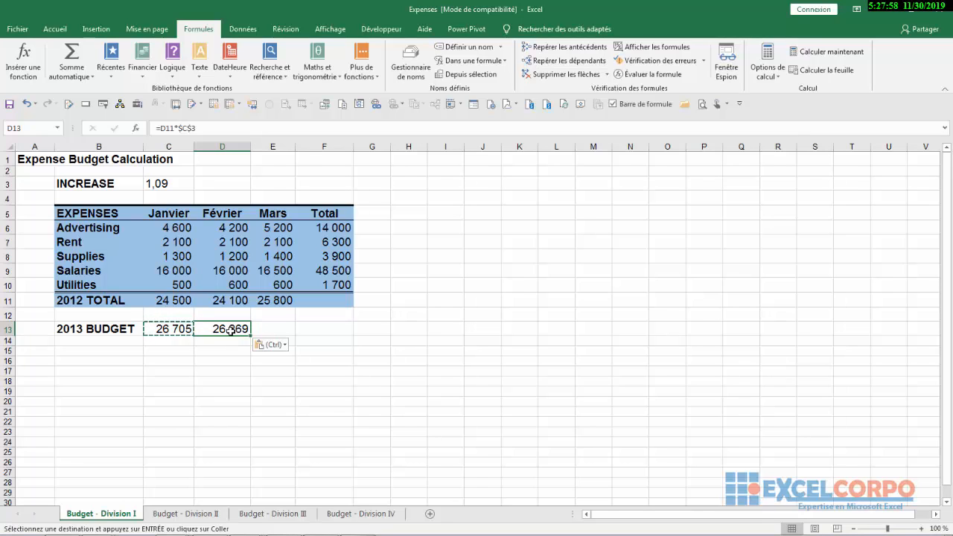
left_click(179, 128)
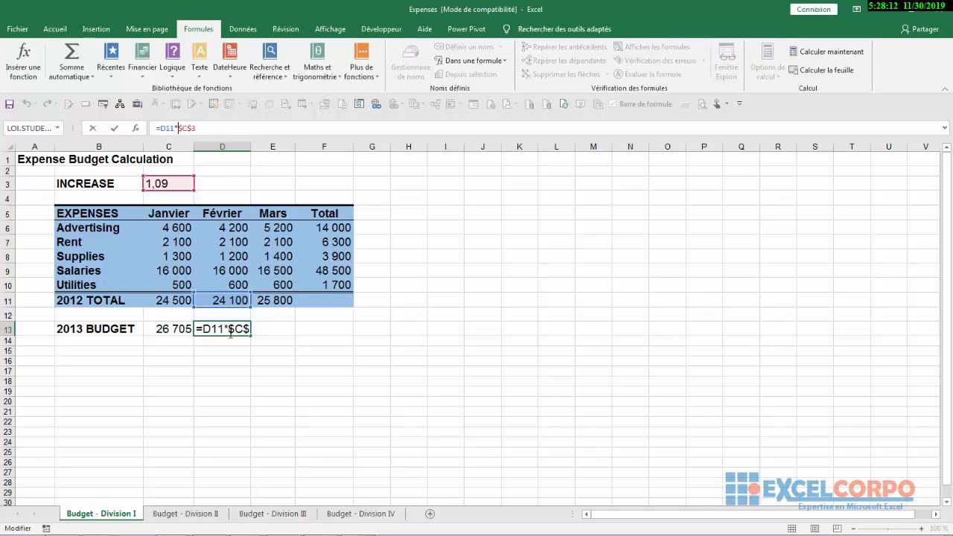
- Remove the stray range reference from the February budget formula in D13 and confirm it as =D11*$C$3
left_click(287, 360)
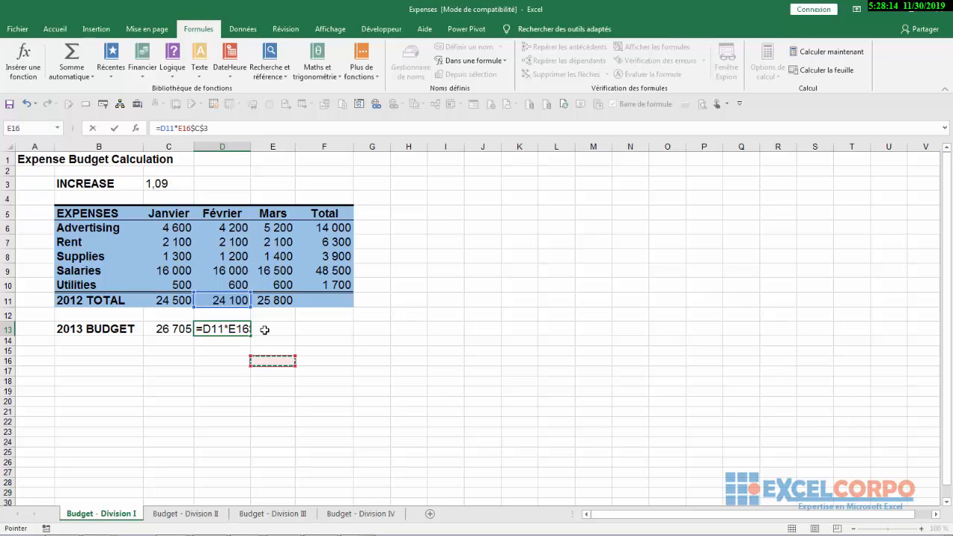
left_click_drag(256, 328, 223, 241)
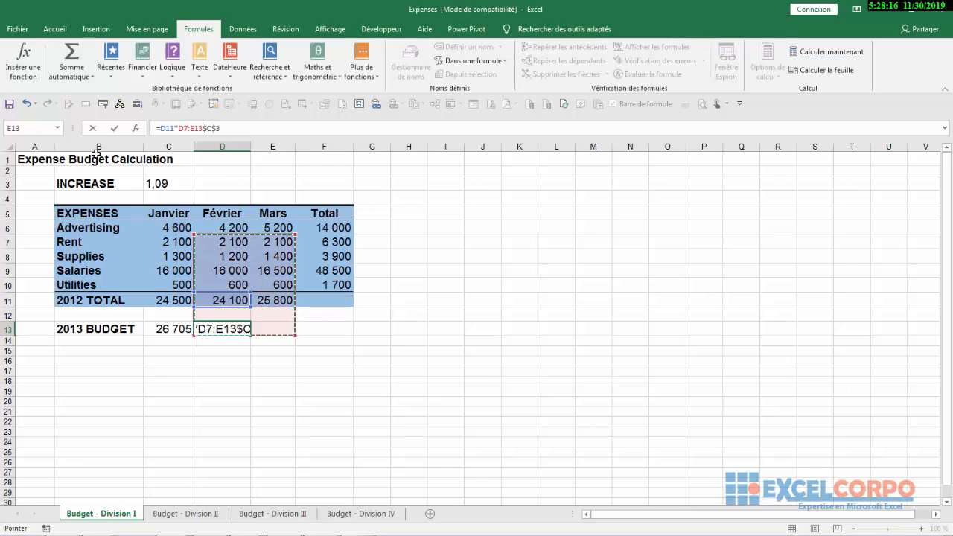
left_click(28, 106)
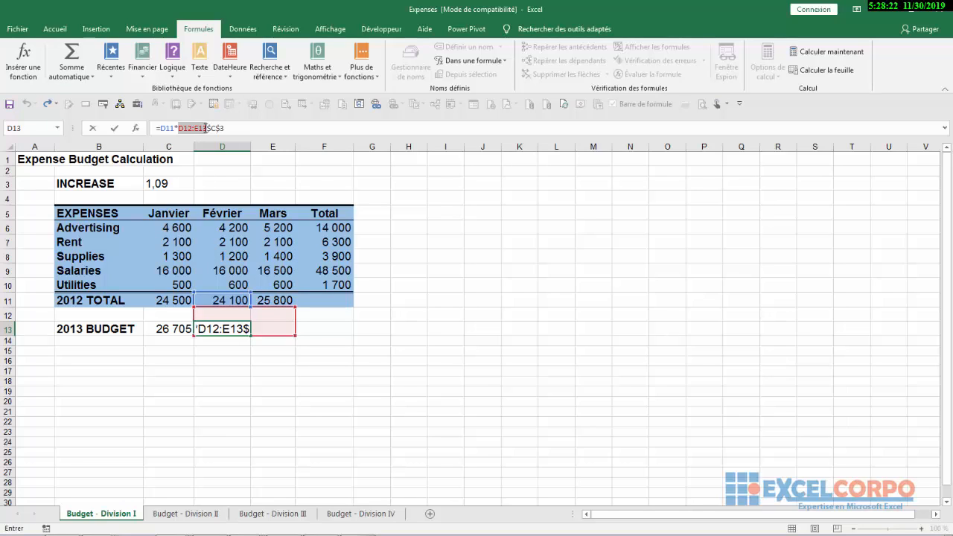
key("BackSpace")
key("BackSpace")
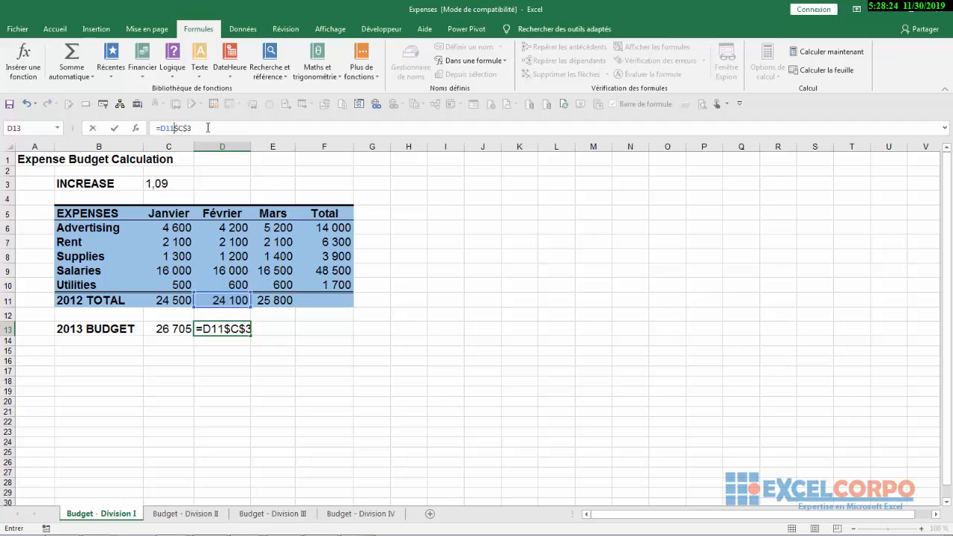
type("*")
key("Return")
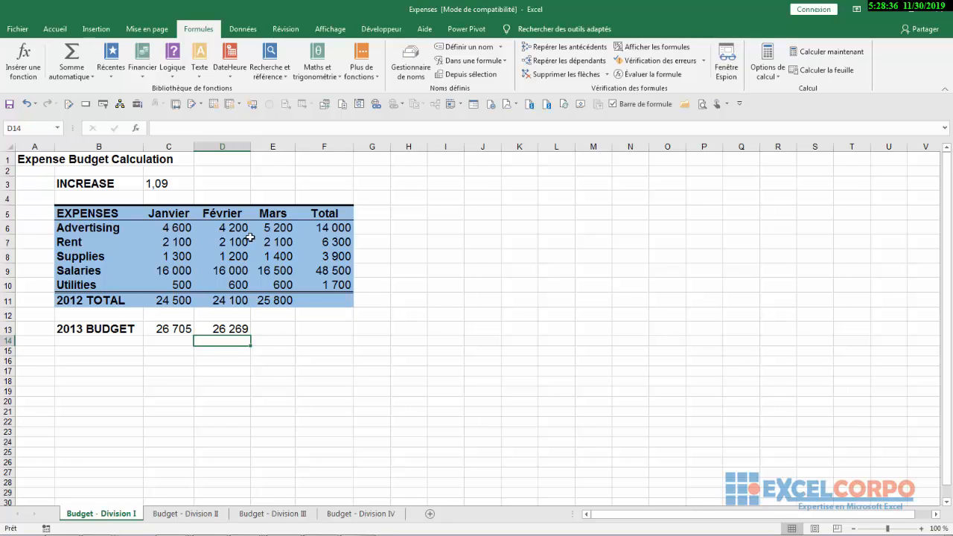
- Cycle the C11 reference in the January budget formula in C13 through its absolute, mixed and relative forms
left_click(173, 322)
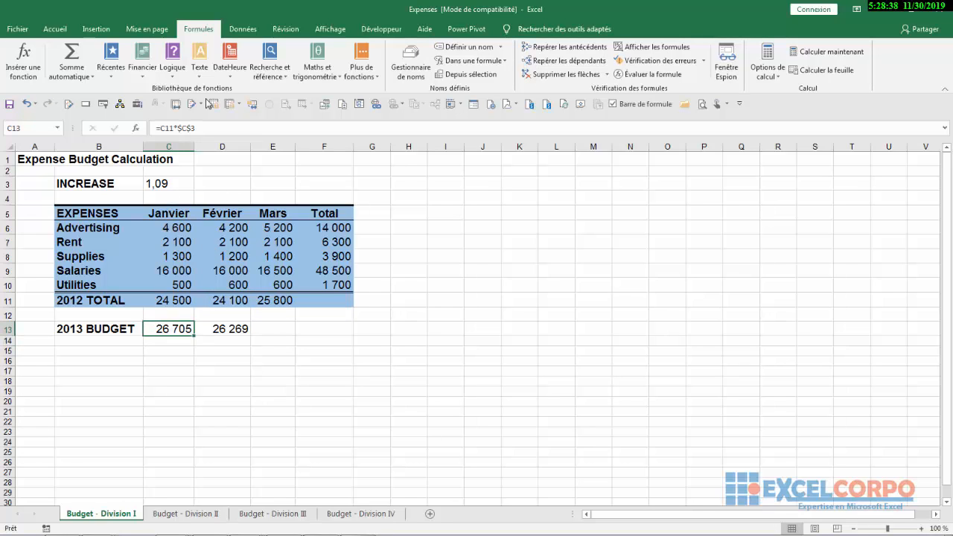
left_click(161, 128)
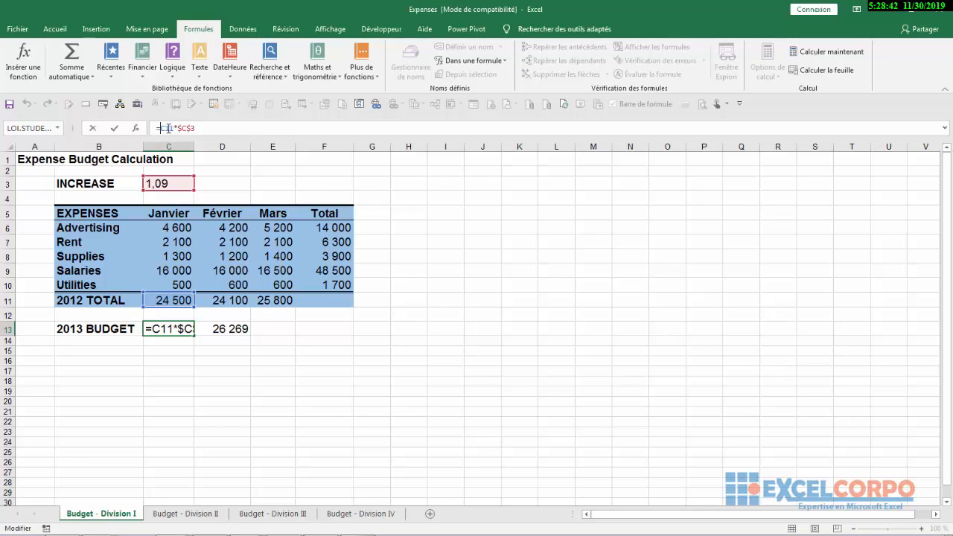
key("F4")
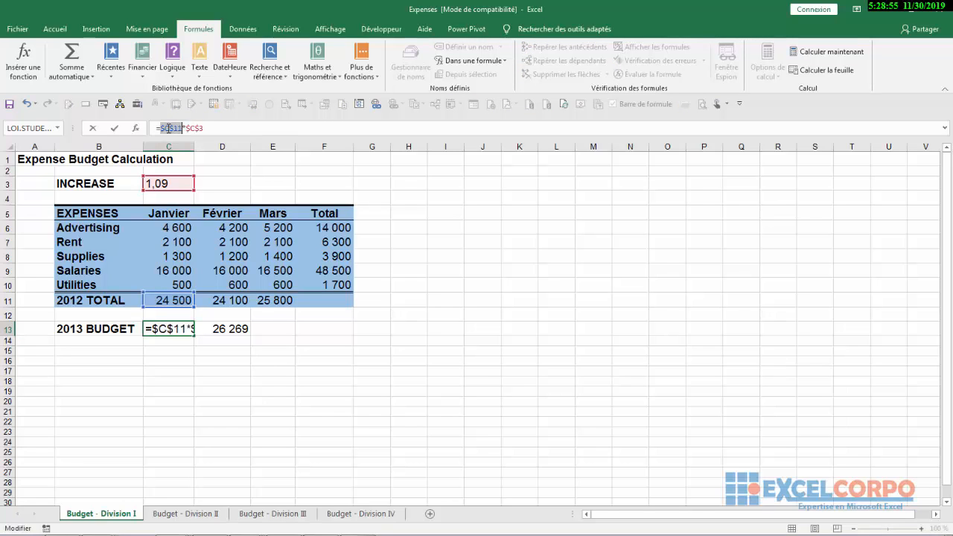
key("F4")
key("F4")
key("F4")
key("F4")
key("F4")
key("F4")
key("F4")
key("F4")
key("F4")
key("F4")
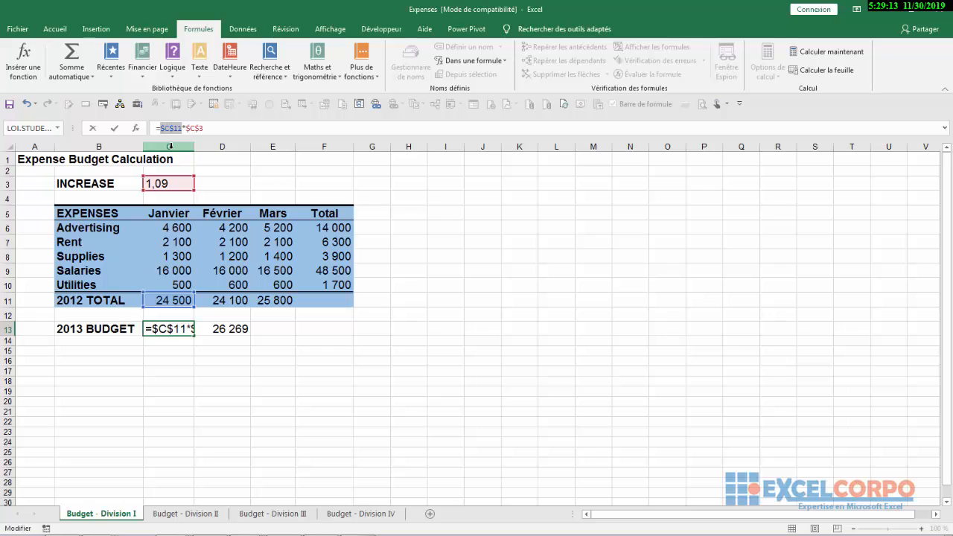
key("F4")
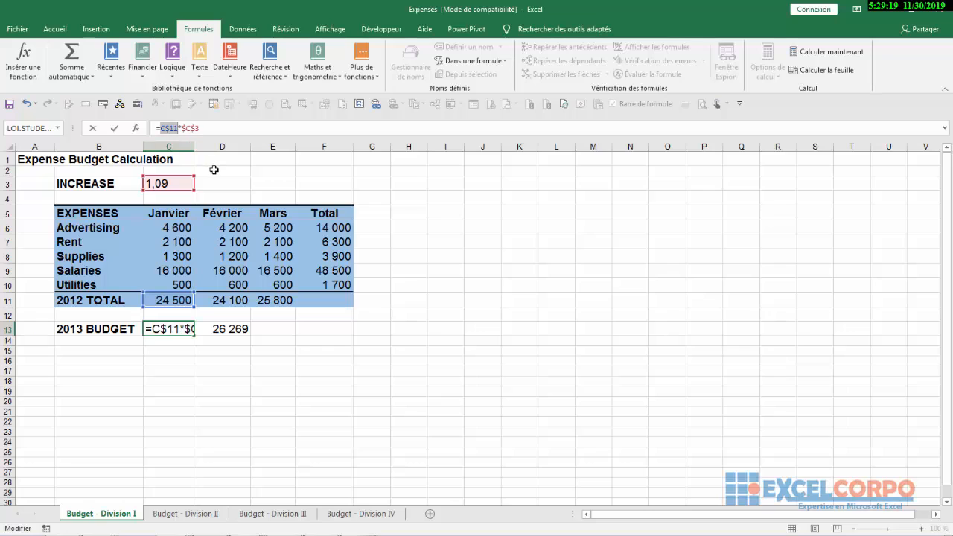
- Undo the accidental changes to the first reference of the C13 formula, including J19 and the absolute $C$16
left_click(485, 391)
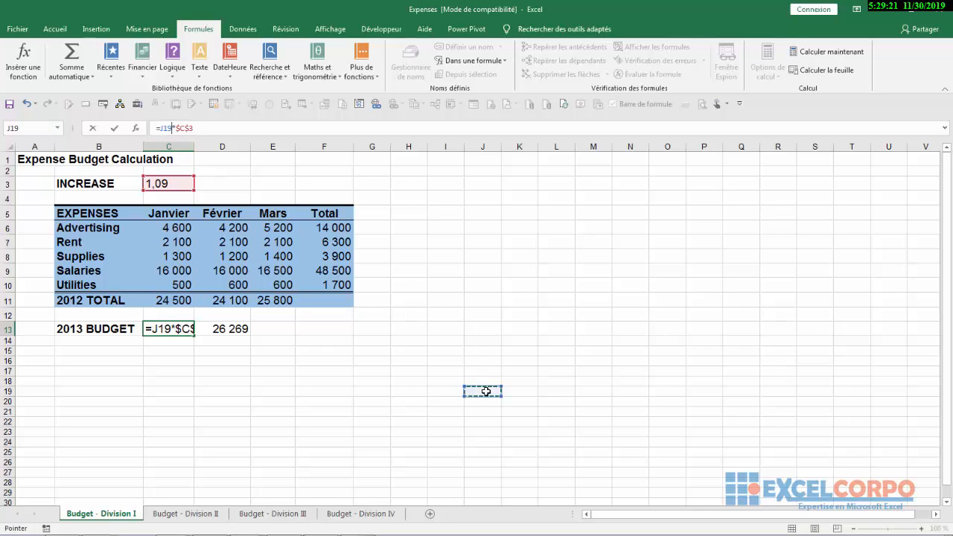
left_click(26, 104)
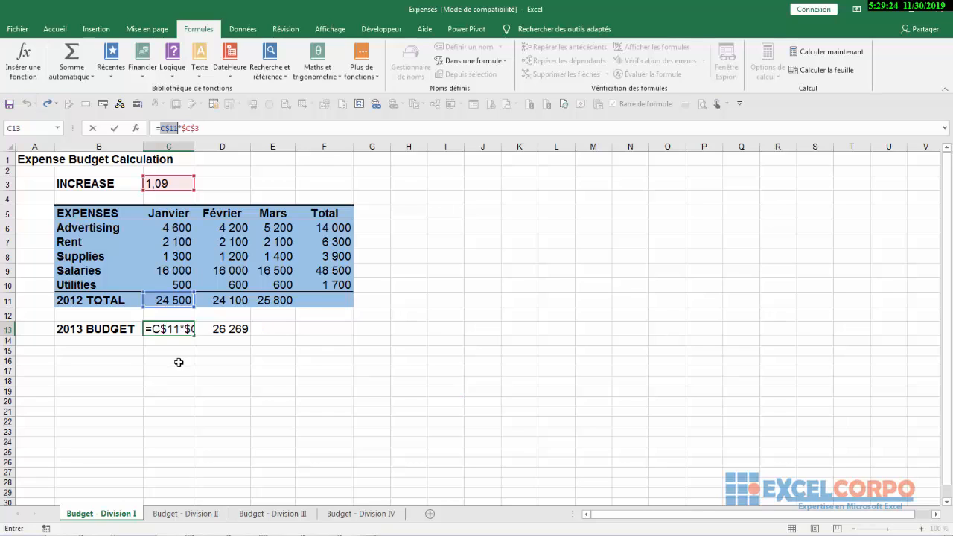
left_click(178, 361)
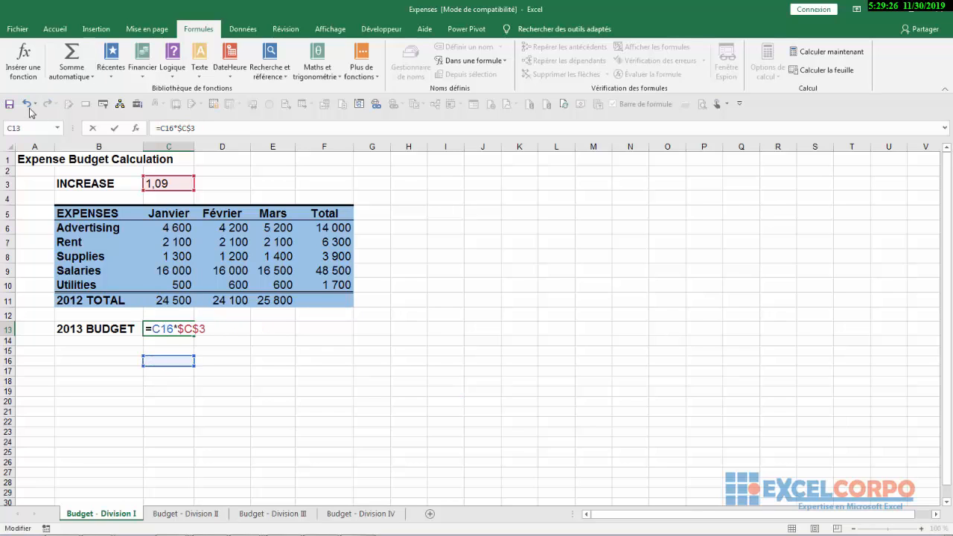
key("F4")
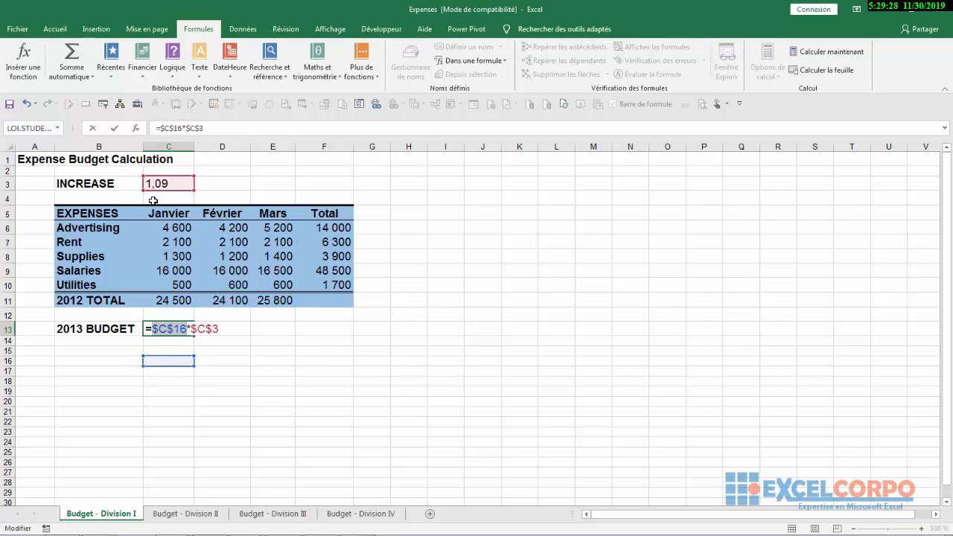
left_click(25, 102)
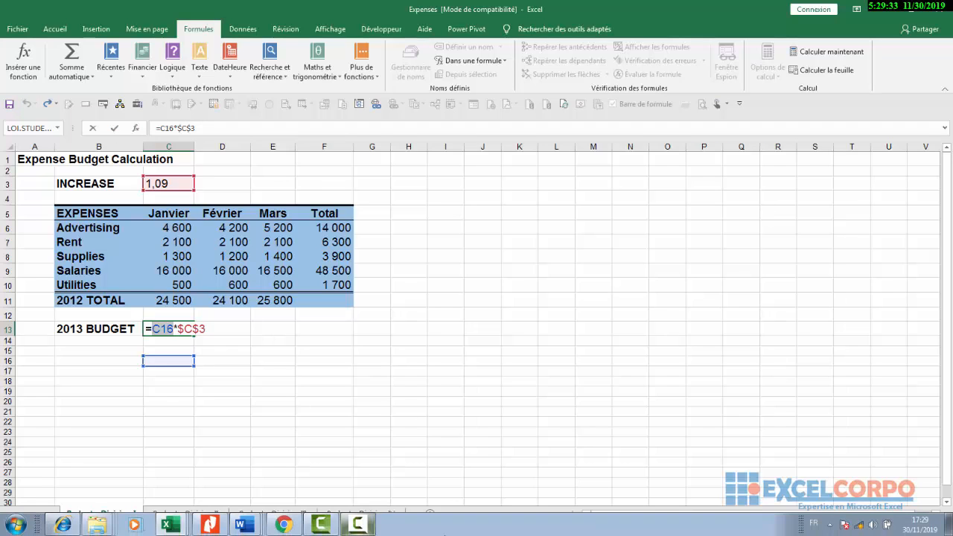
left_click(367, 527)
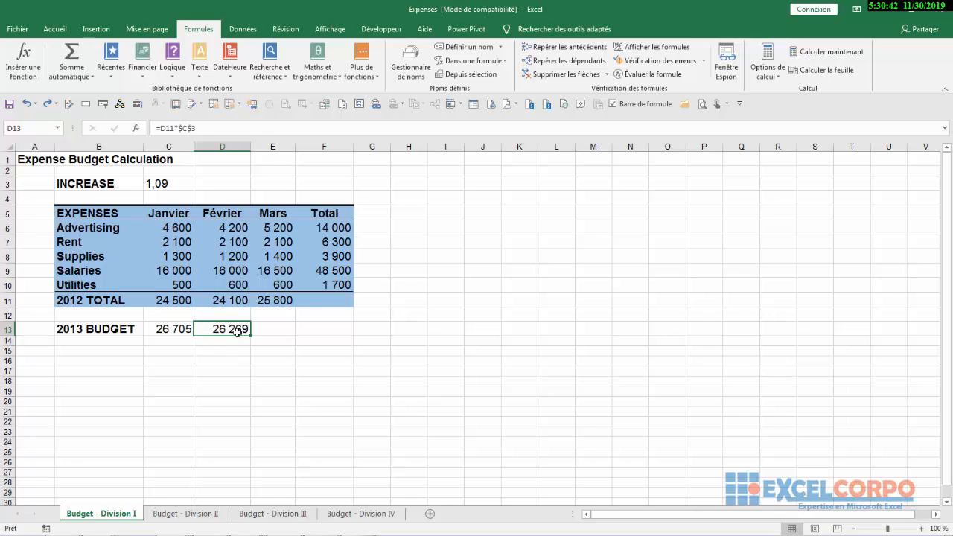
- Copy the formula text =D11*$C$3 out of D13, paste it into D15 and undo the paste
left_click(199, 133)
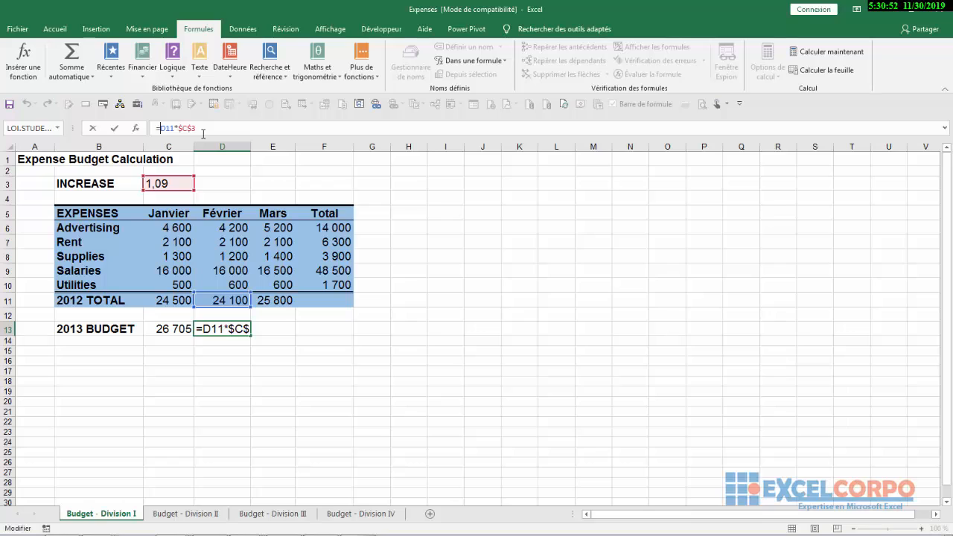
left_click_drag(197, 128, 162, 128)
left_click(179, 128)
left_click_drag(178, 128, 158, 128)
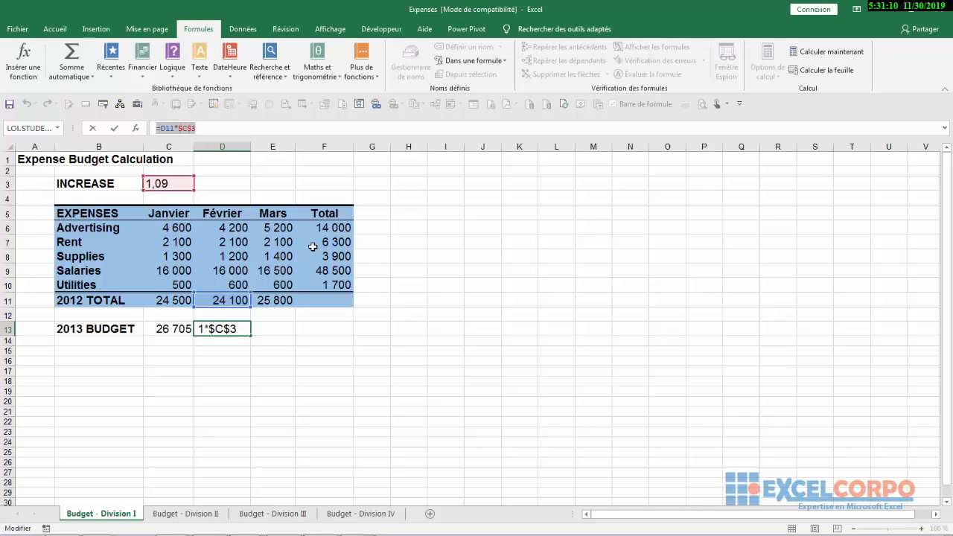
key("ctrl+Return")
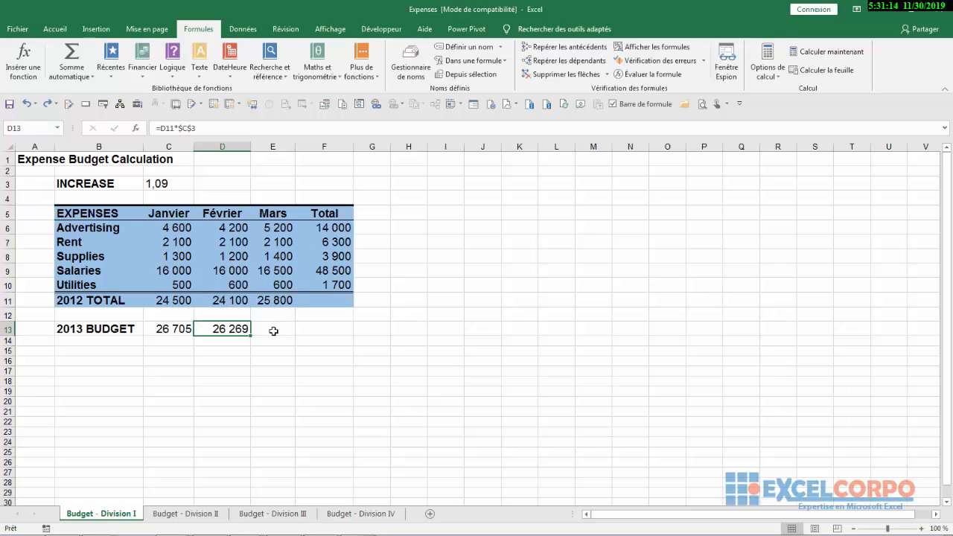
left_click(231, 355)
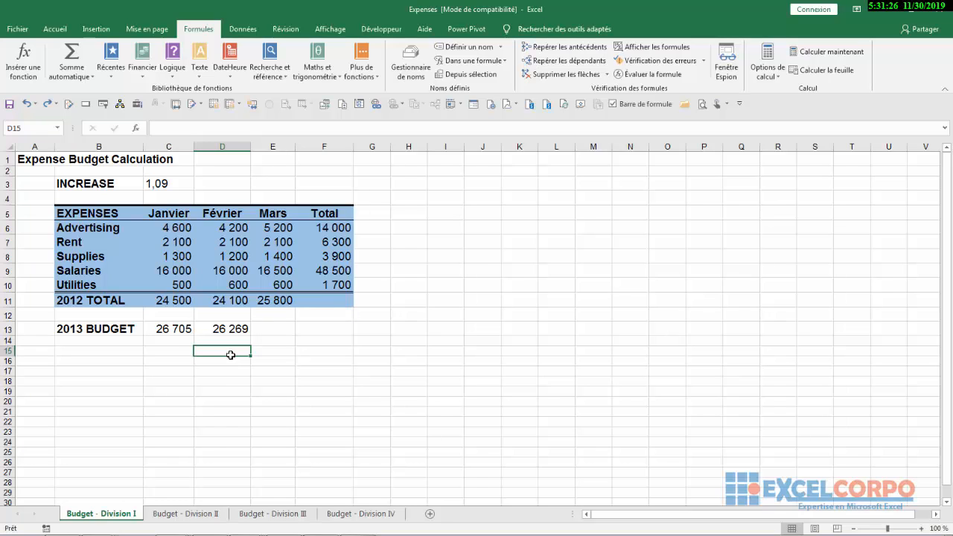
key("ctrl+v")
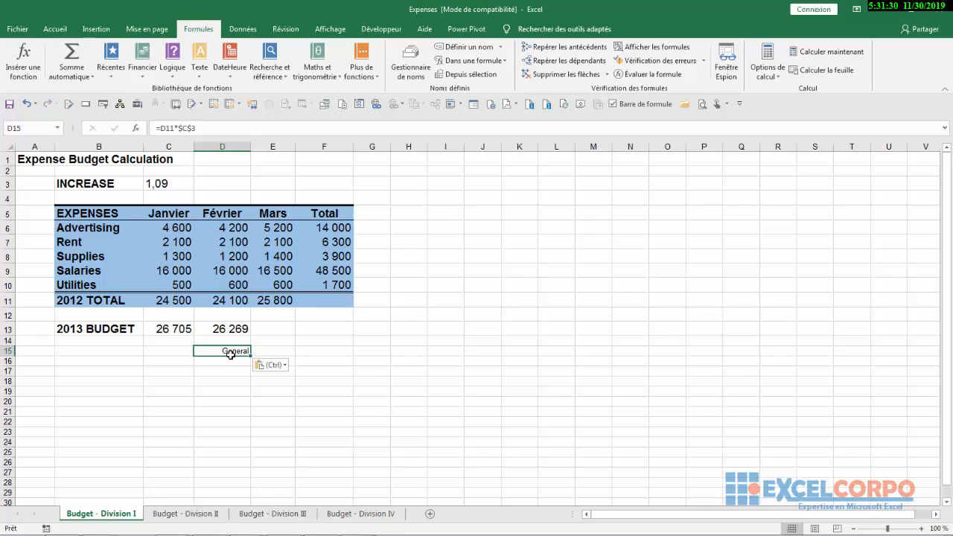
left_click(26, 105)
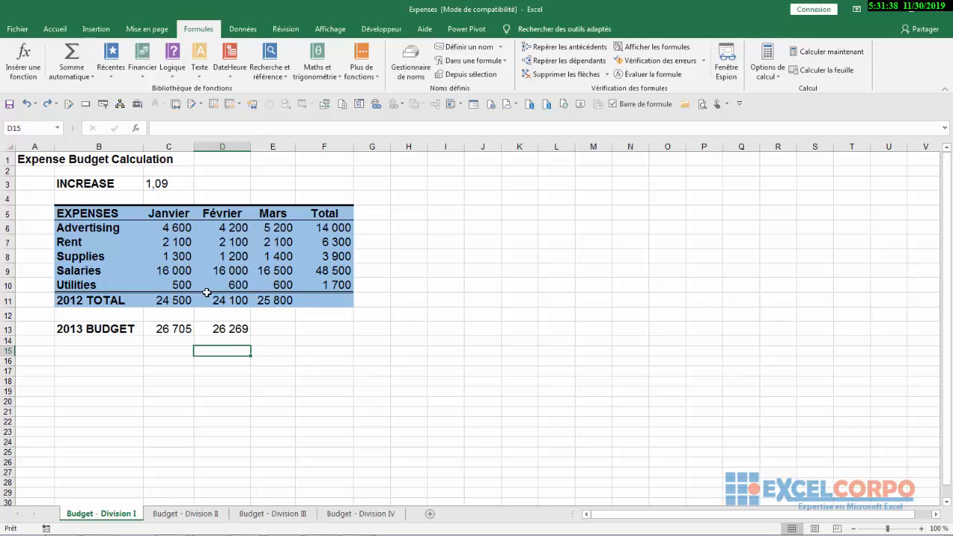
- Copy the formula text =D11*$C$3 out of D13 and paste it into F13, the Total column of the 2013 budget row
left_click(221, 327)
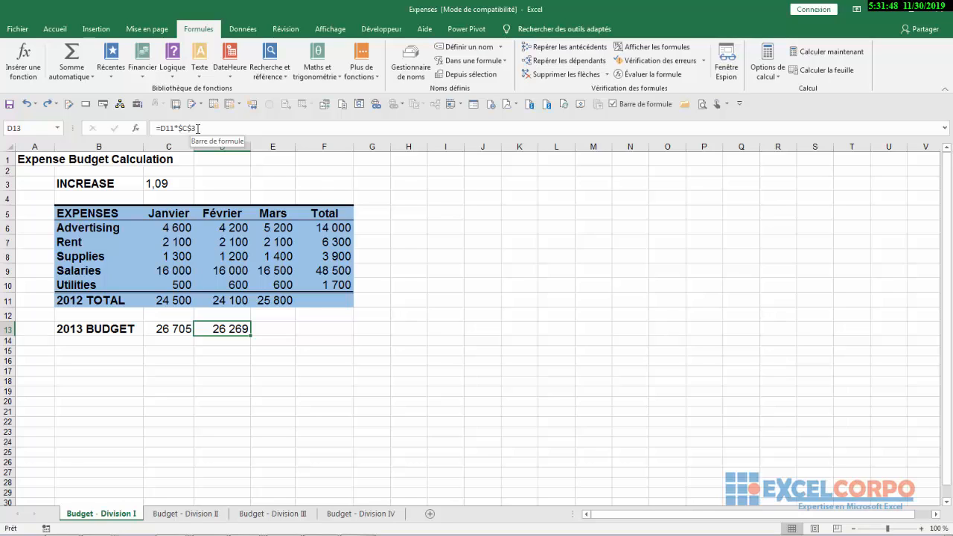
left_click_drag(198, 129, 158, 130)
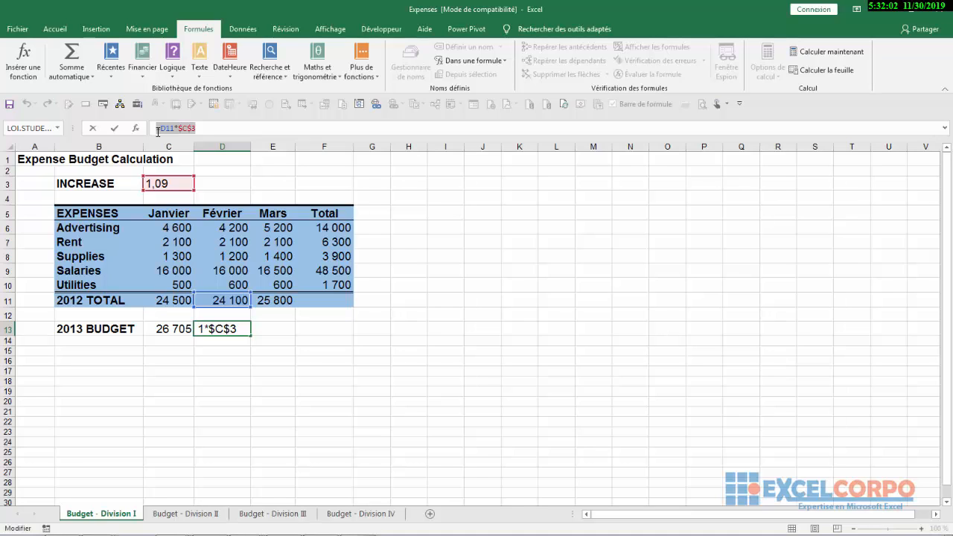
key("ctrl+Return")
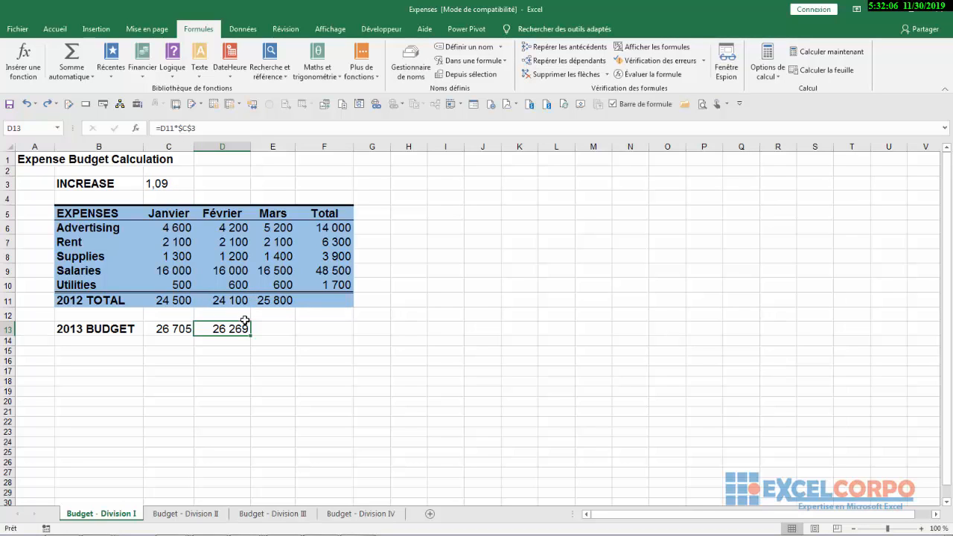
left_click(216, 363)
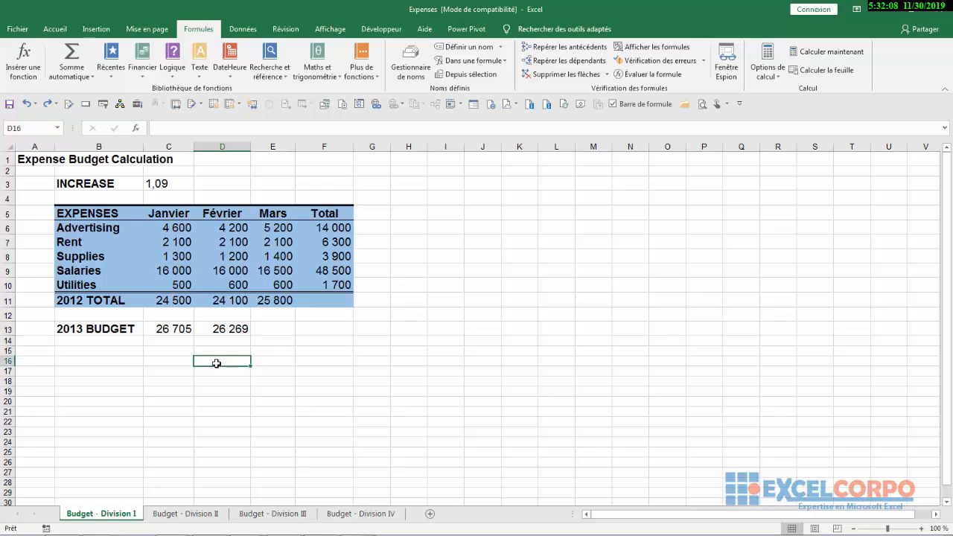
left_click(336, 330)
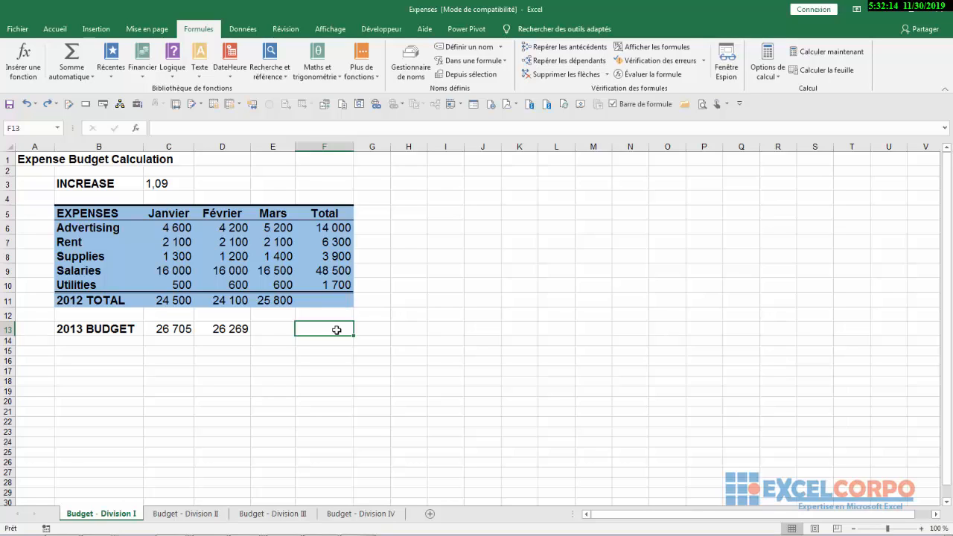
key("ctrl+v")
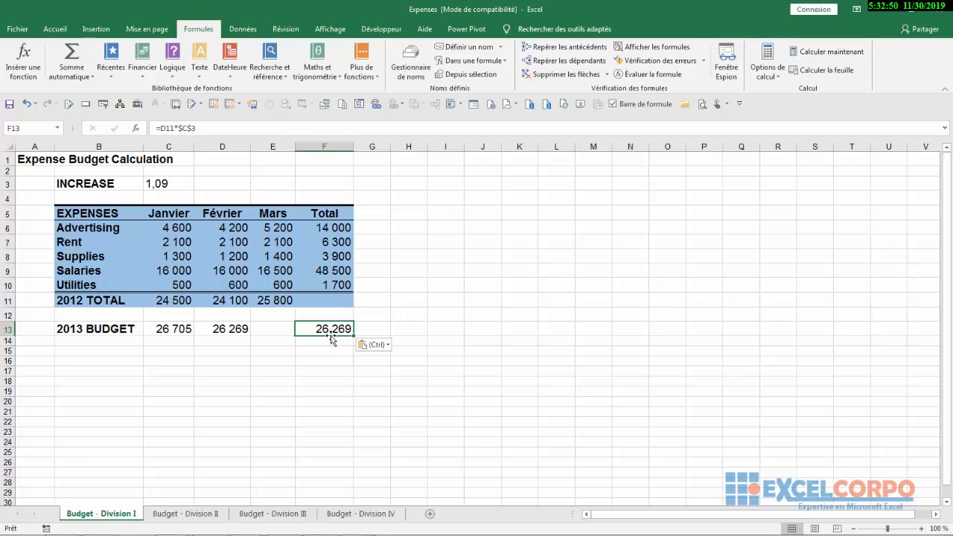
- Select the February 2012 total in D11 and show the worksheet's formulas in place of their results
left_click(231, 302)
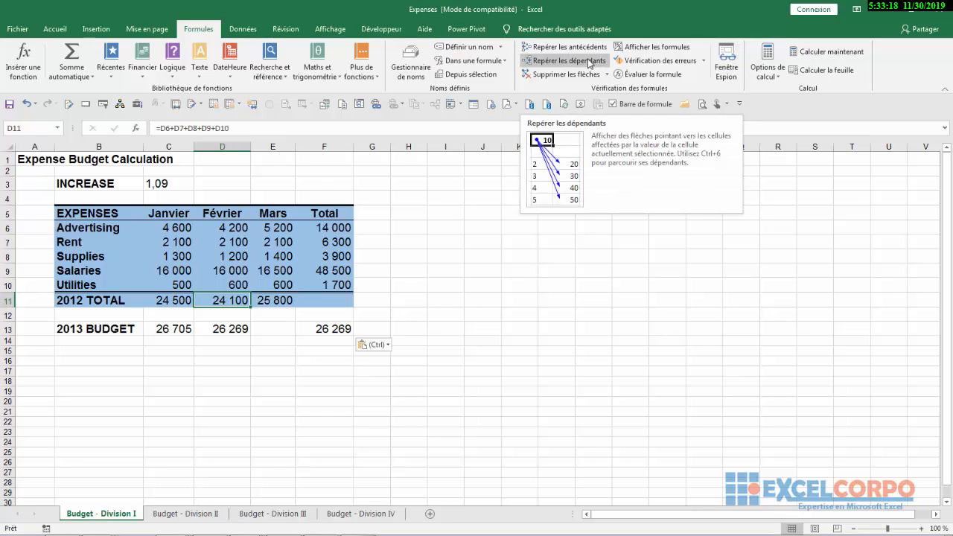
left_click(646, 47)
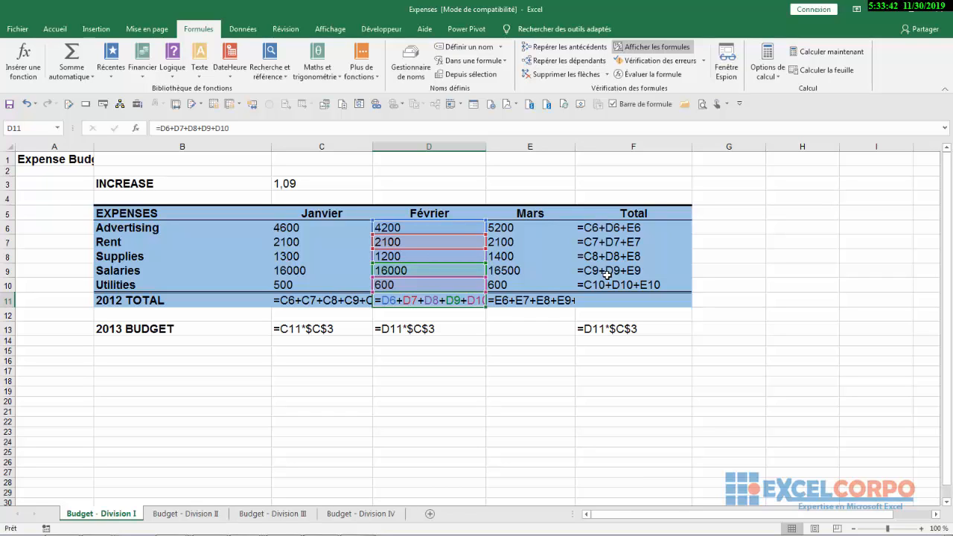
mouse_move(467, 532)
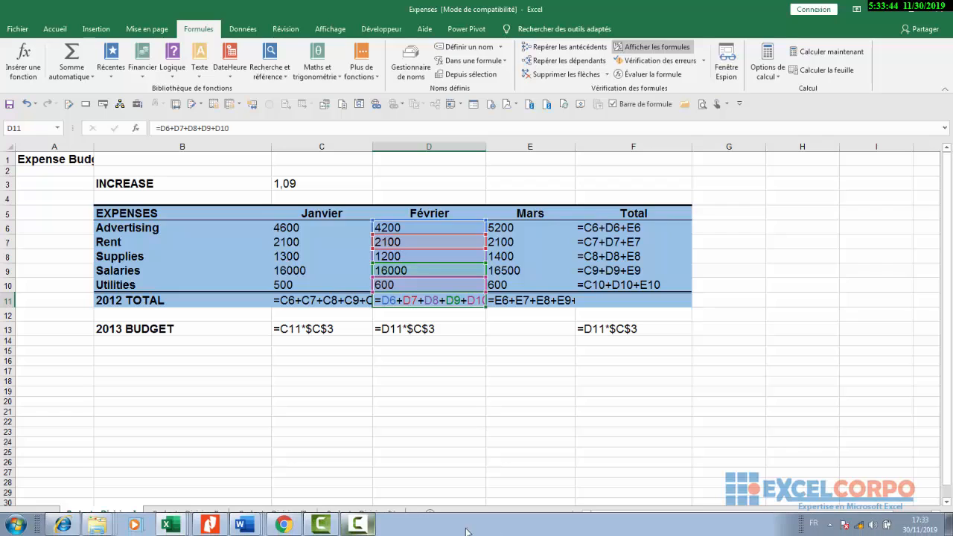
left_click(361, 525)
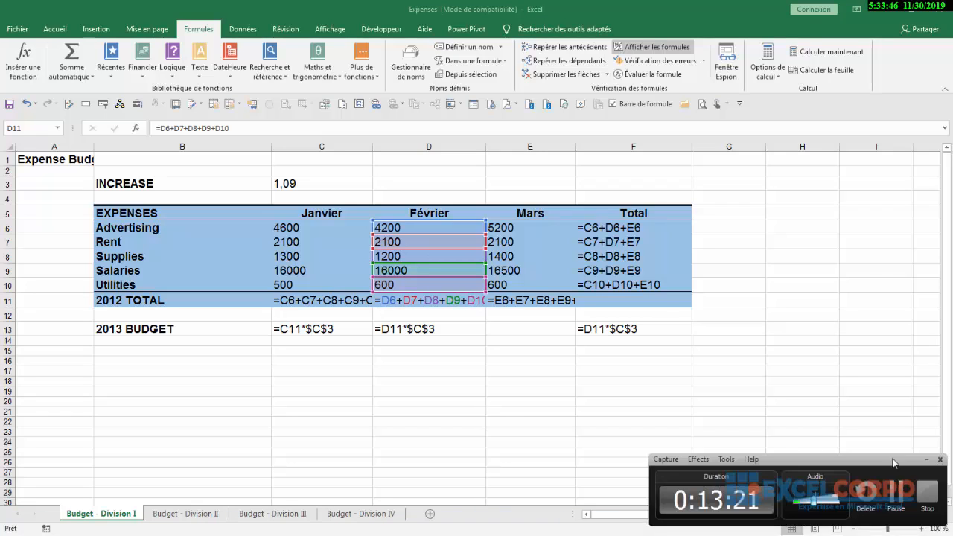